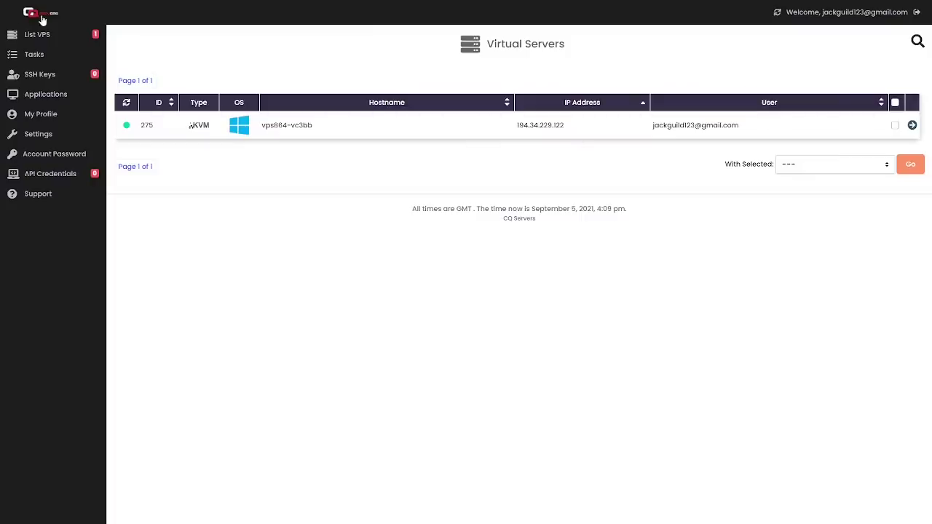
# Reload the server list, open vps864-vc3bb's overview and select its IP 194.34.229.122.
pyautogui.click(74, 37)
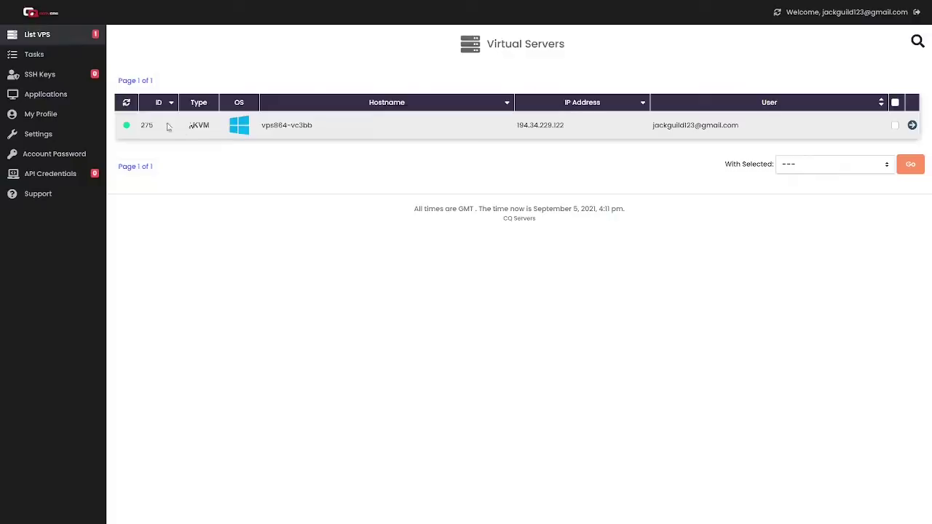
pyautogui.moveTo(126, 126)
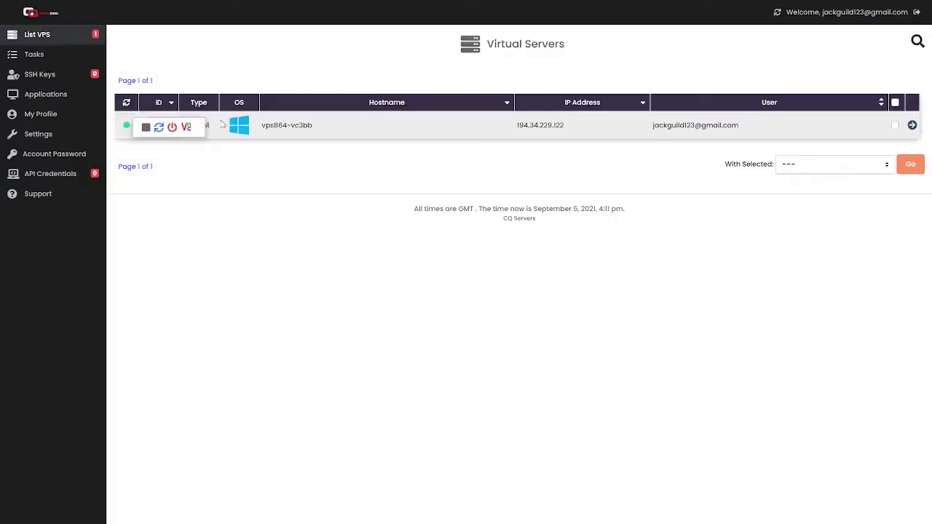
pyautogui.click(912, 127)
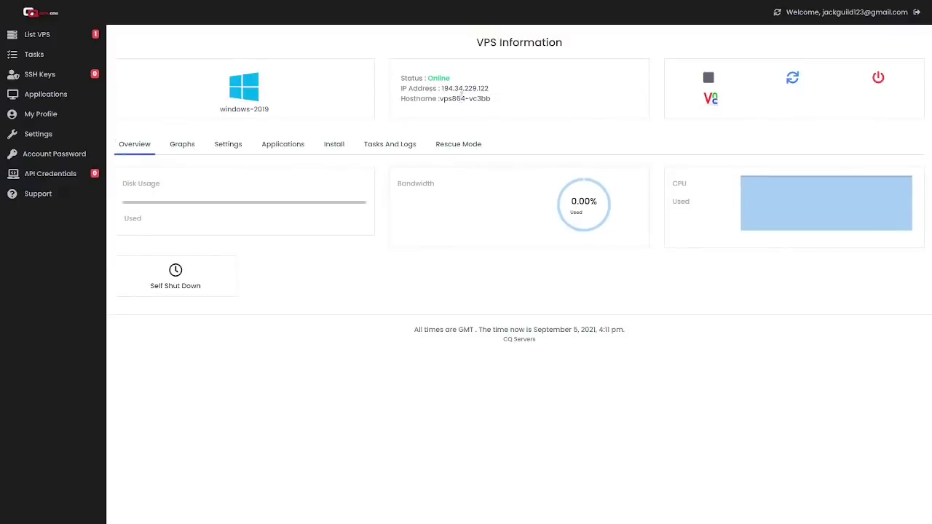
pyautogui.doubleClick(460, 88)
pyautogui.click(469, 88)
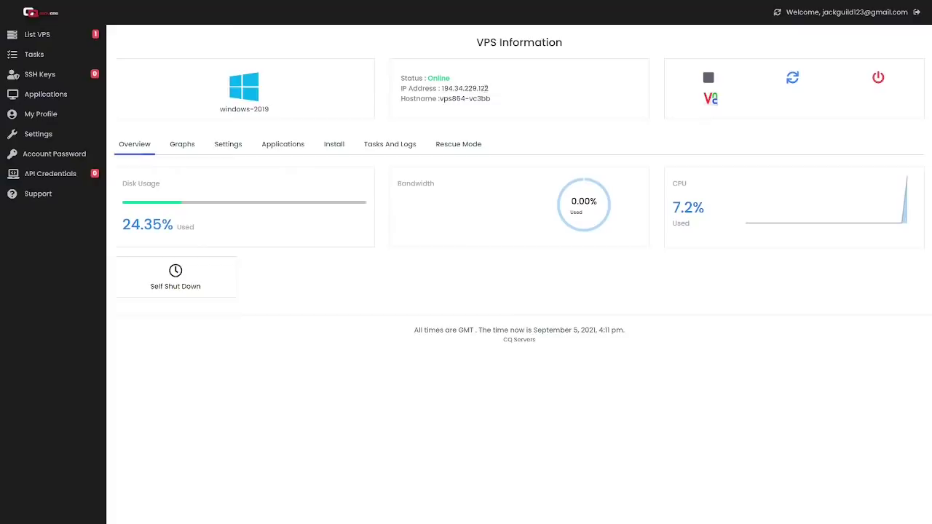
pyautogui.moveTo(490, 88); pyautogui.dragTo(439, 88)
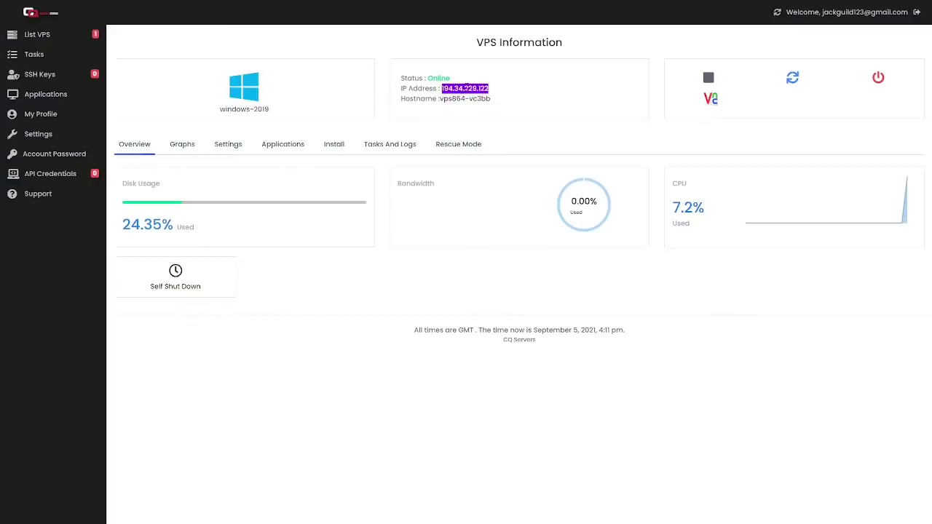
pyautogui.click(471, 132)
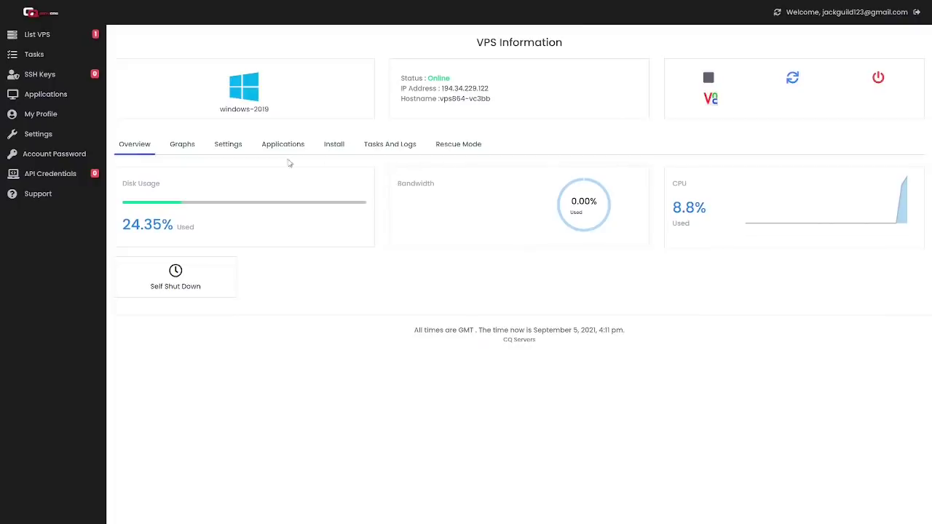
# Look at the Change Password form, then reopen Settings on the hostname form for vps864-vc3bb.
pyautogui.click(230, 145)
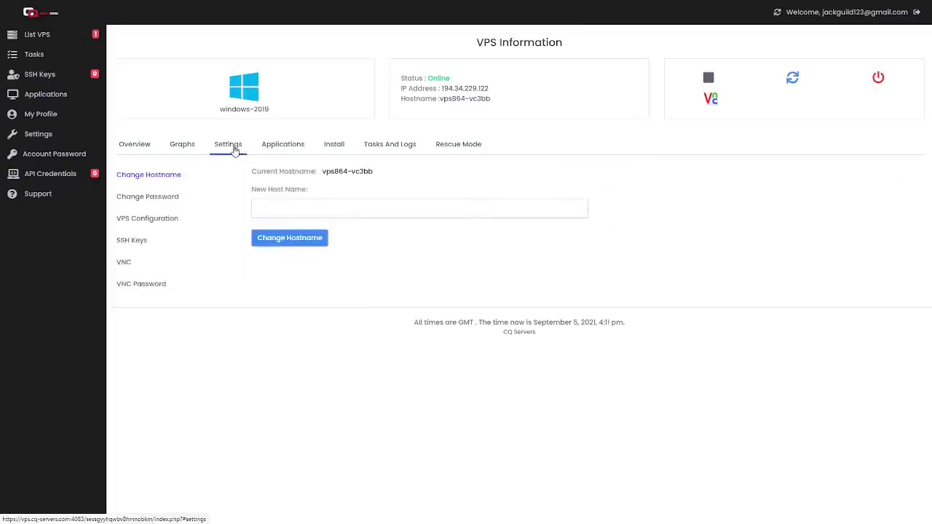
pyautogui.click(160, 197)
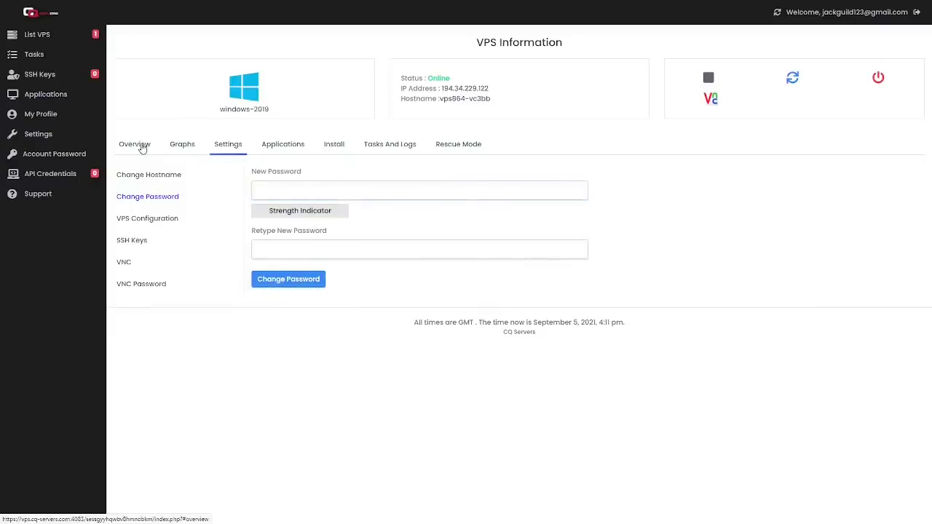
pyautogui.click(139, 144)
pyautogui.click(235, 145)
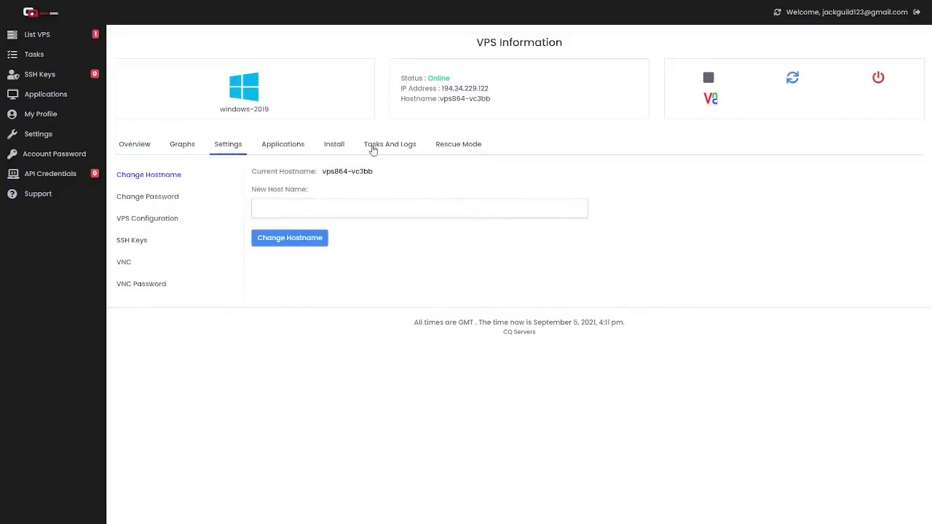
# Check the OS reinstall password field, then list control panels like cPanel, Plesk, Webuzo, Webmin and VestaCP.
pyautogui.click(333, 150)
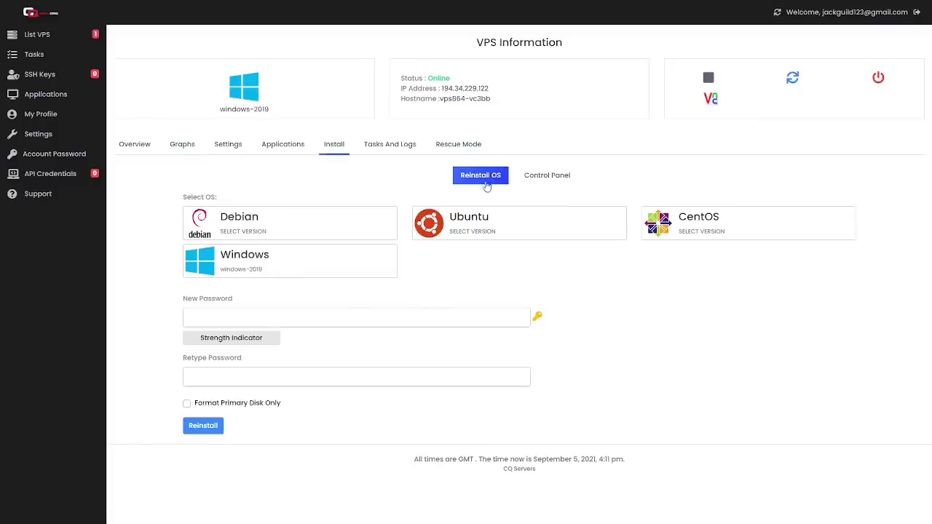
pyautogui.click(298, 316)
pyautogui.click(555, 179)
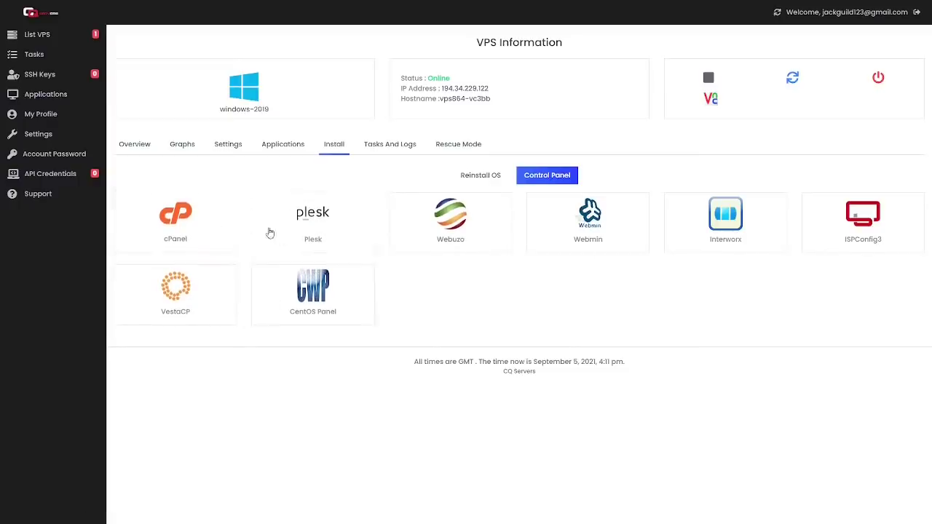
# Check the Rescue Mode root password field, then scroll the Tasks And Logs history.
pyautogui.click(459, 145)
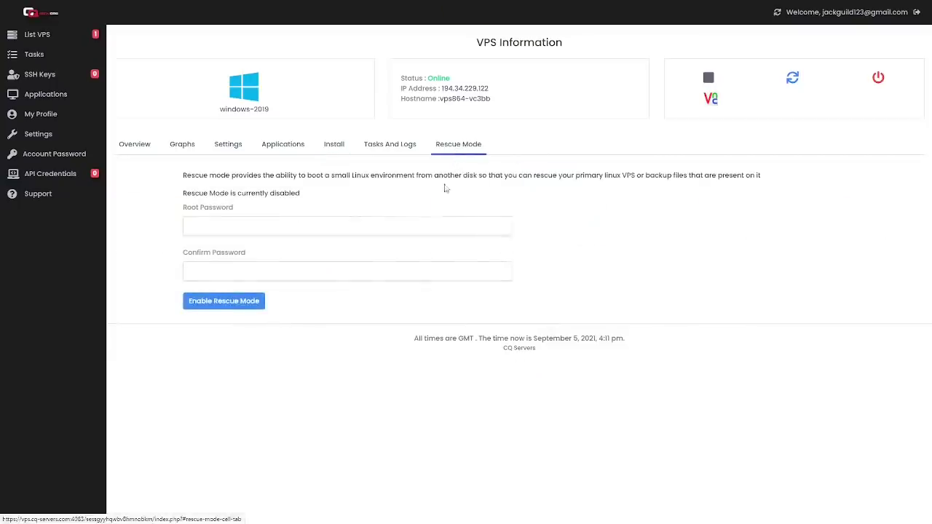
pyautogui.click(431, 224)
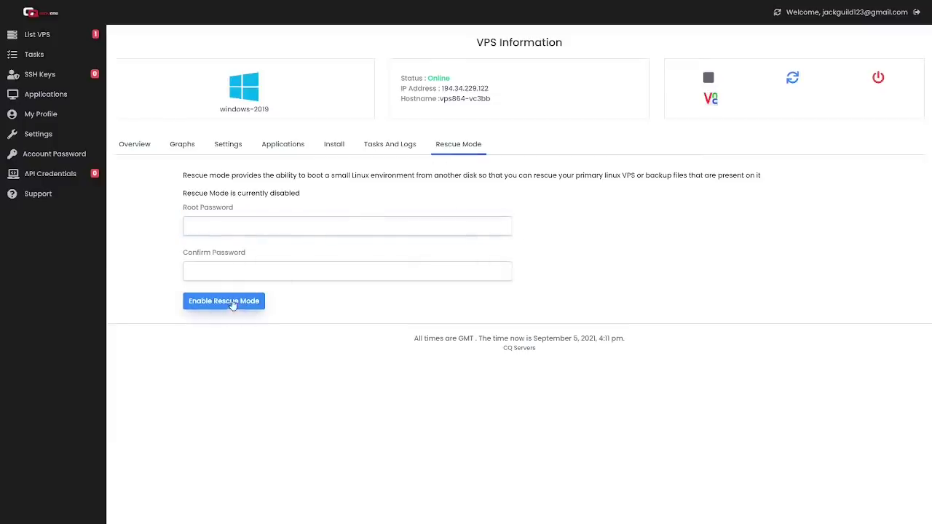
pyautogui.click(383, 149)
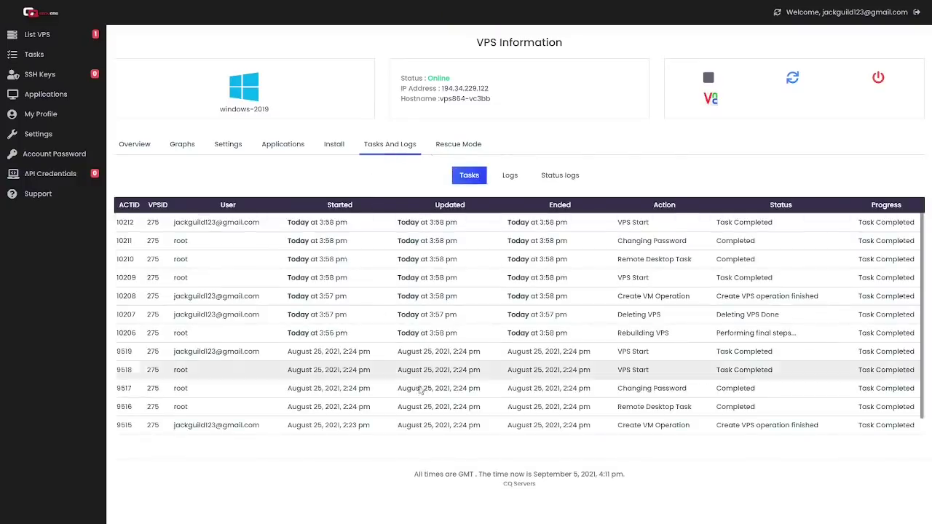
pyautogui.scroll(-1, 429, 430)
pyautogui.scroll(1, 429, 426)
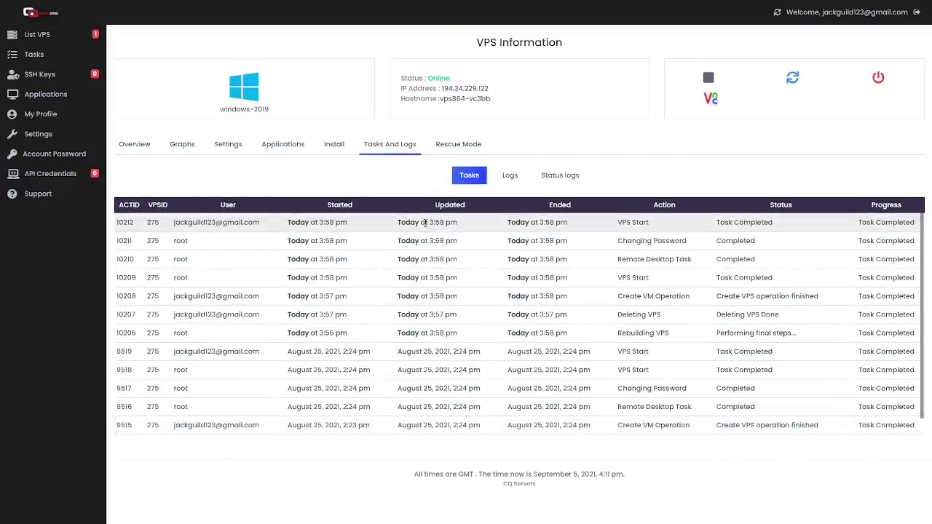
pyautogui.scroll(-1, 413, 379)
pyautogui.scroll(1, 437, 328)
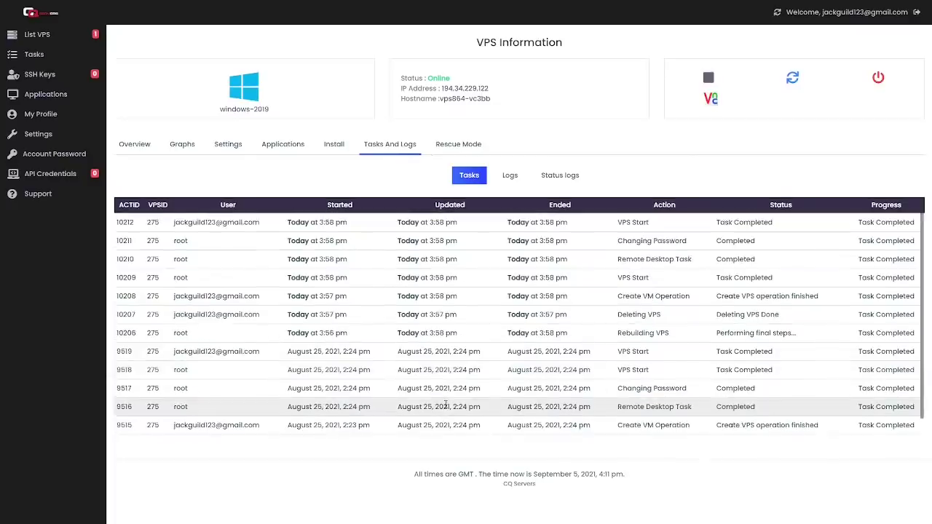
# Look over the Applications form and VPS Configuration, leaving the ISO set to None.
pyautogui.click(268, 150)
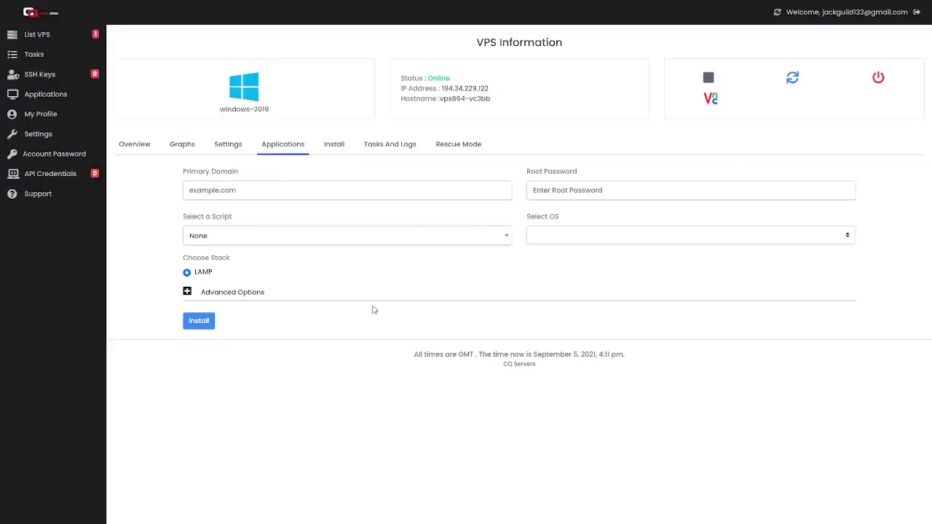
pyautogui.click(222, 150)
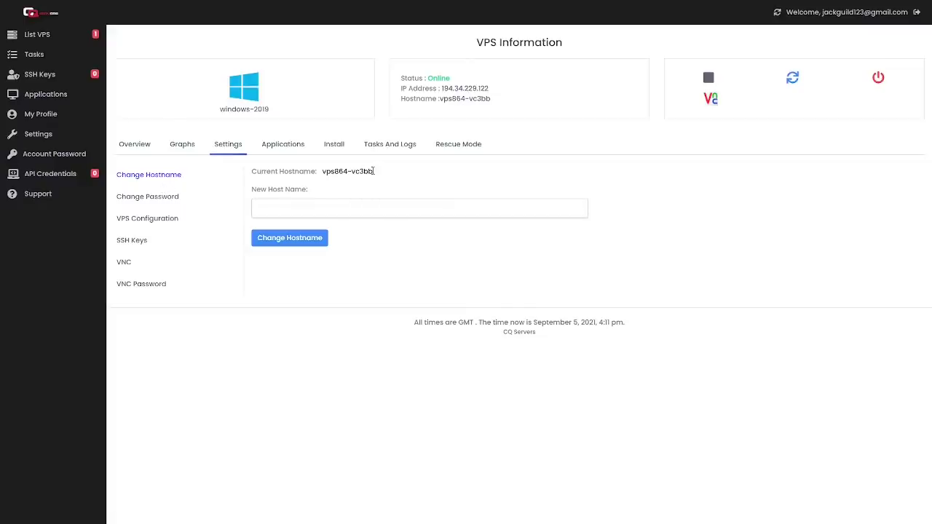
pyautogui.click(153, 220)
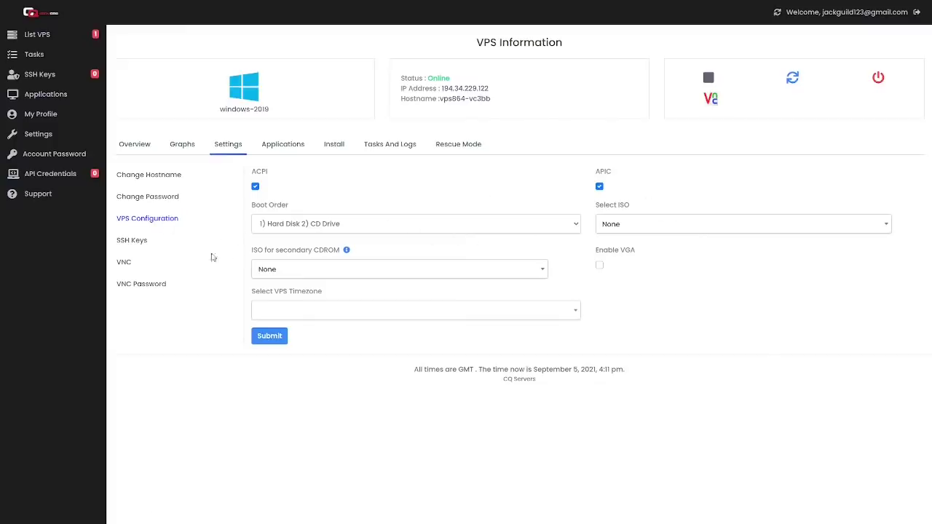
pyautogui.click(708, 223)
pyautogui.click(701, 226)
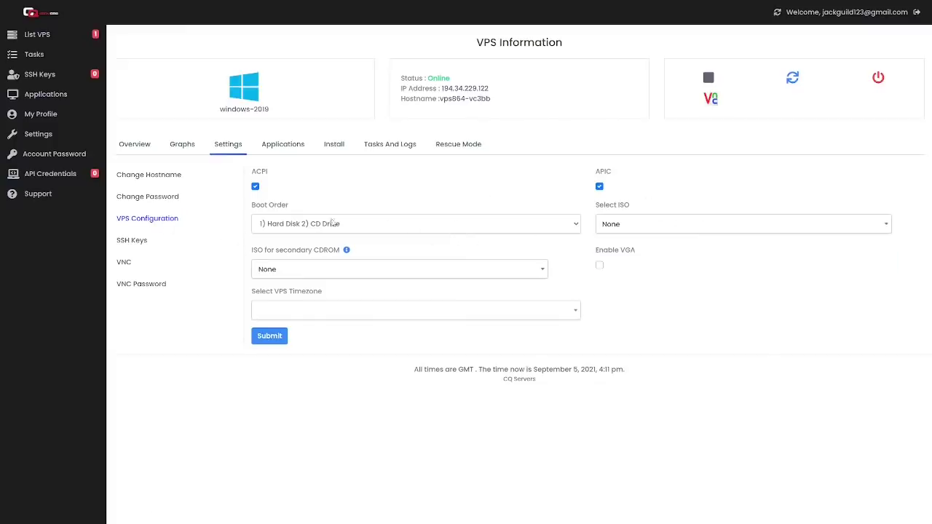
# Confirm the server and account have no SSH keys, then go back to the Virtual Servers list.
pyautogui.click(132, 241)
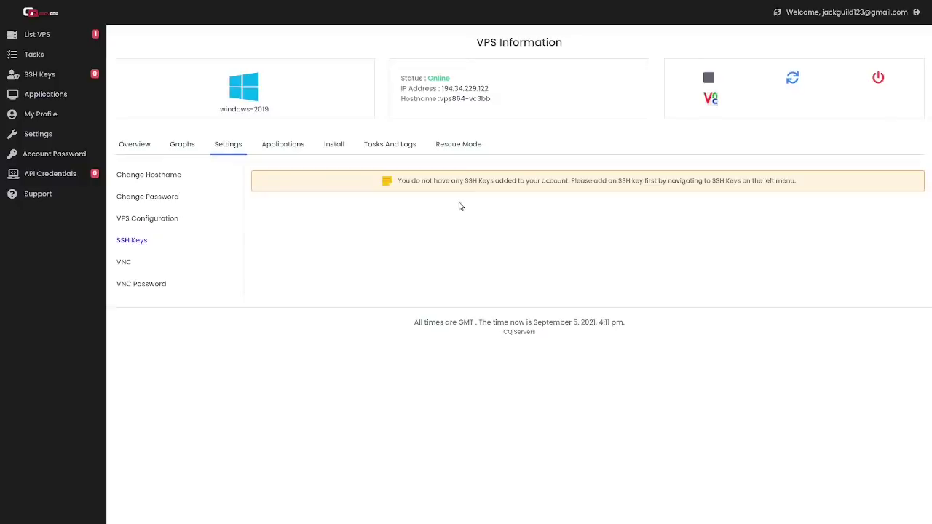
pyautogui.click(52, 75)
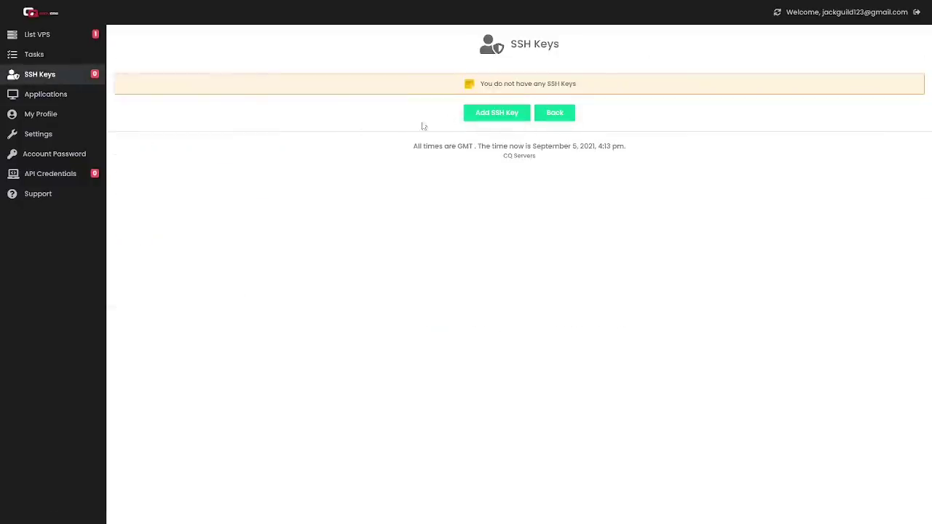
pyautogui.click(75, 42)
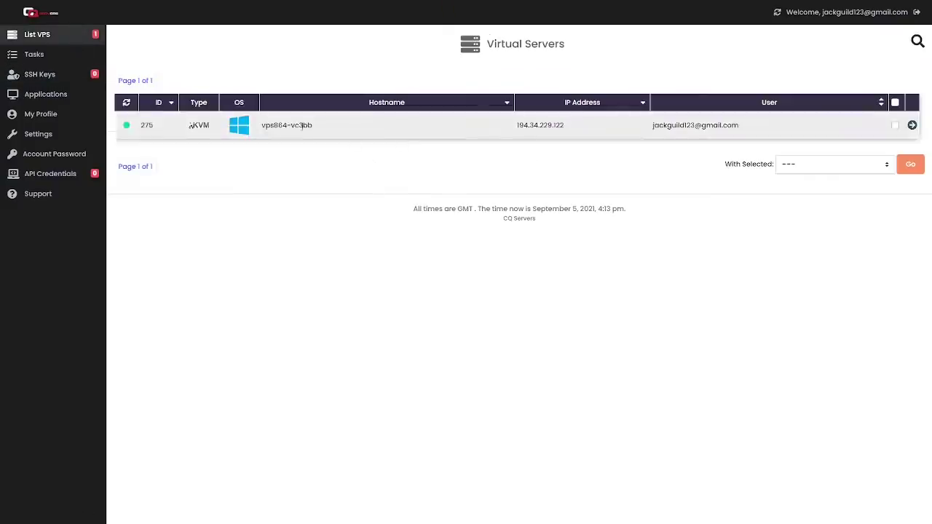
# Open vps864-vc3bb's Graphs and bring up the CPU, RAM and disk System Statistics.
pyautogui.click(911, 126)
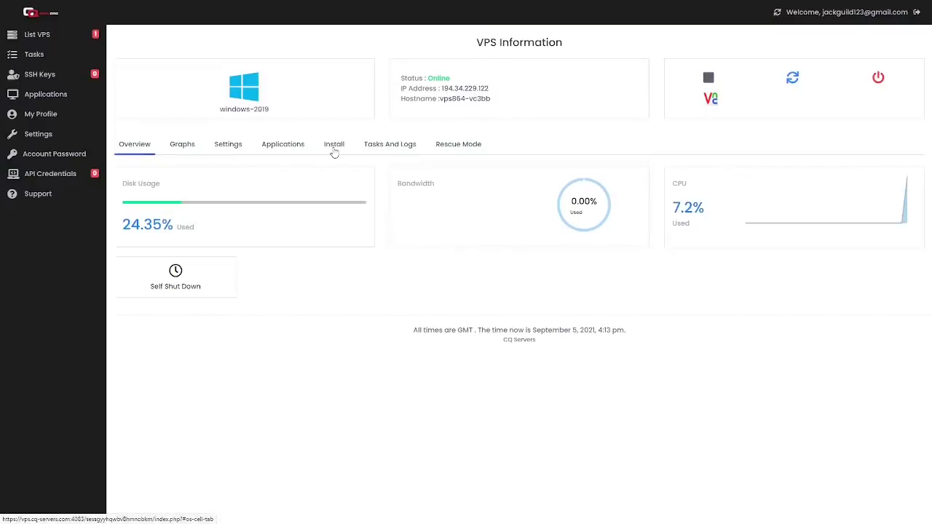
pyautogui.click(197, 144)
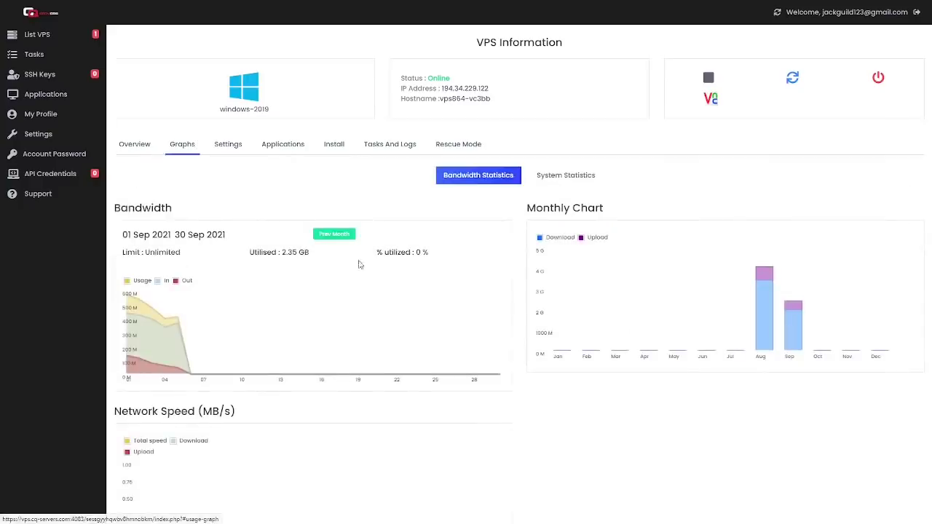
pyautogui.scroll(-1, 359, 265)
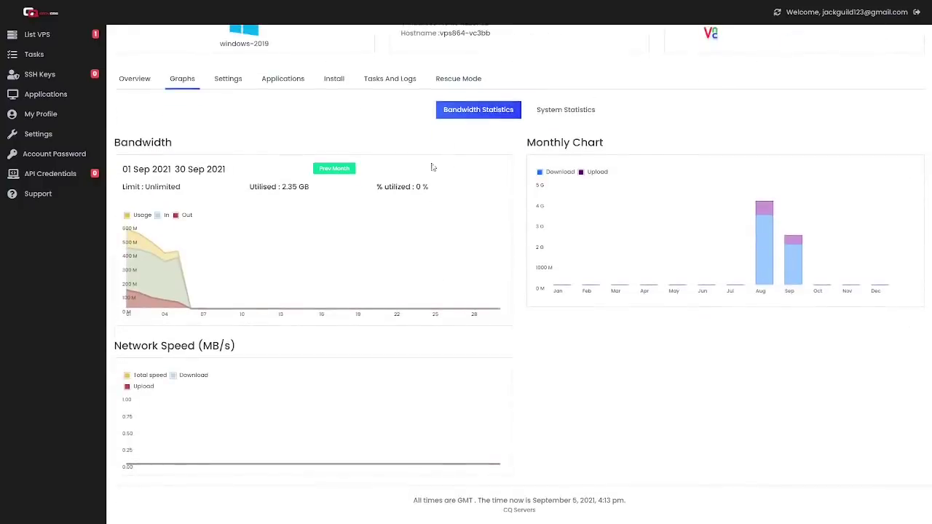
pyautogui.click(549, 113)
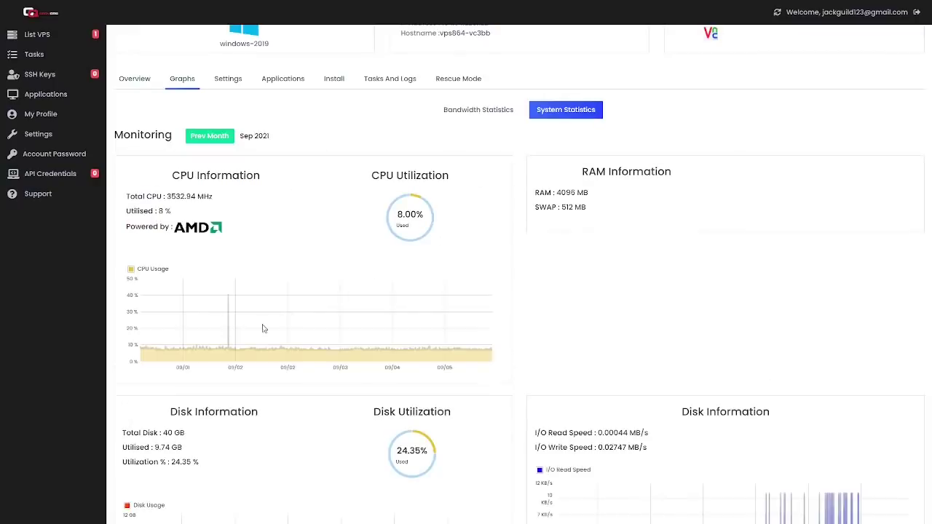
pyautogui.scroll(-1, 254, 294)
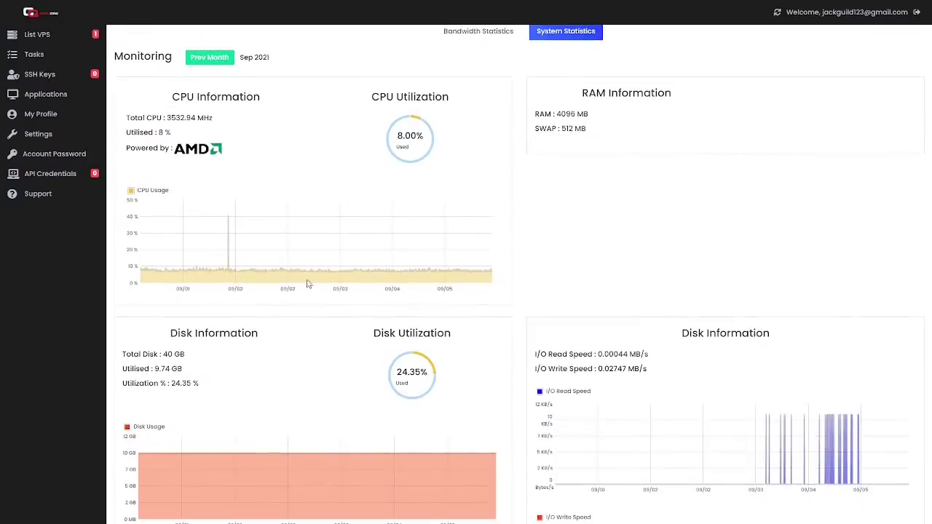
pyautogui.scroll(1, 297, 277)
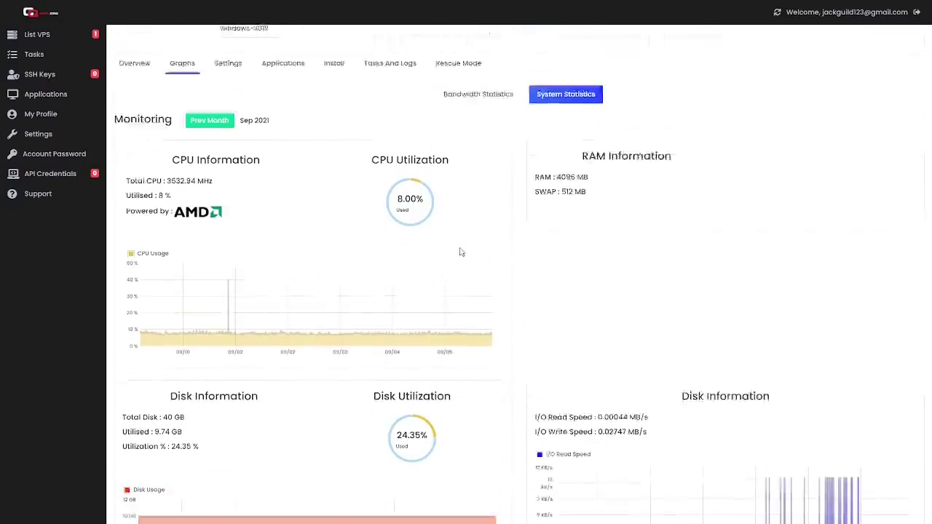
pyautogui.scroll(-3, 459, 252)
pyautogui.scroll(2, 444, 248)
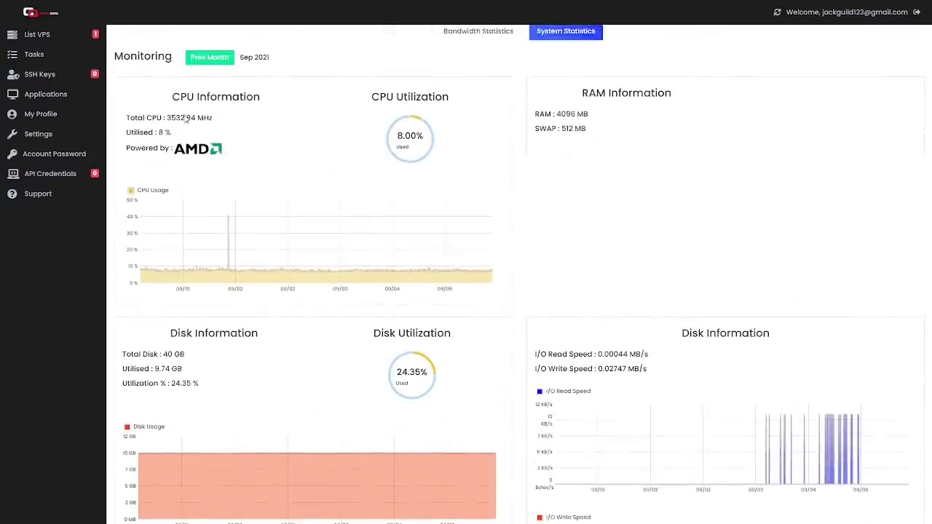
# Highlight the Total CPU 3532.94 MHz and Utilised 8 % lines.
pyautogui.tripleClick(185, 120)
pyautogui.tripleClick(186, 121)
pyautogui.click(199, 128)
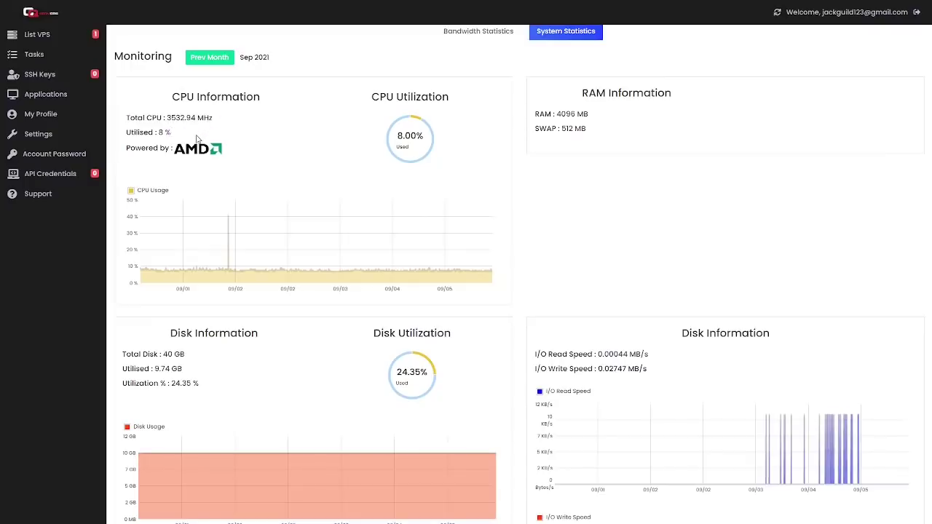
pyautogui.tripleClick(199, 135)
pyautogui.click(201, 127)
pyautogui.tripleClick(200, 122)
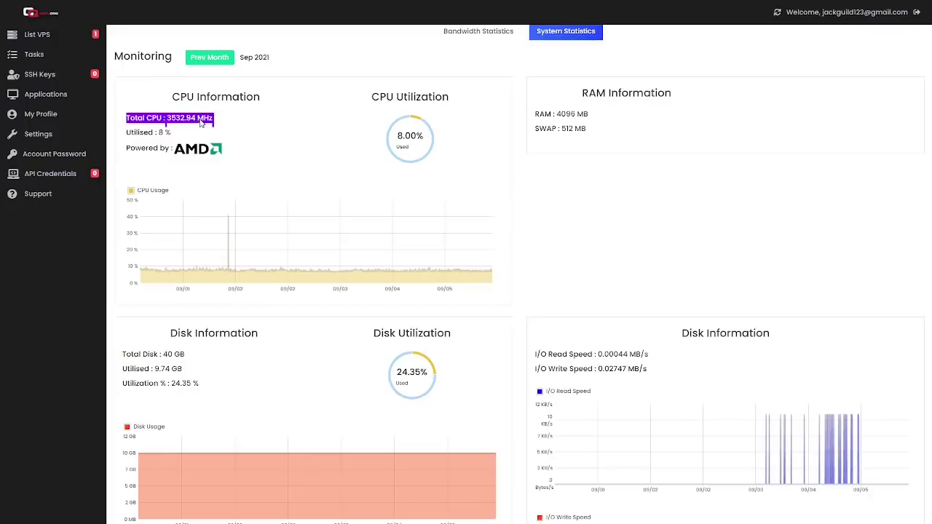
pyautogui.click(195, 134)
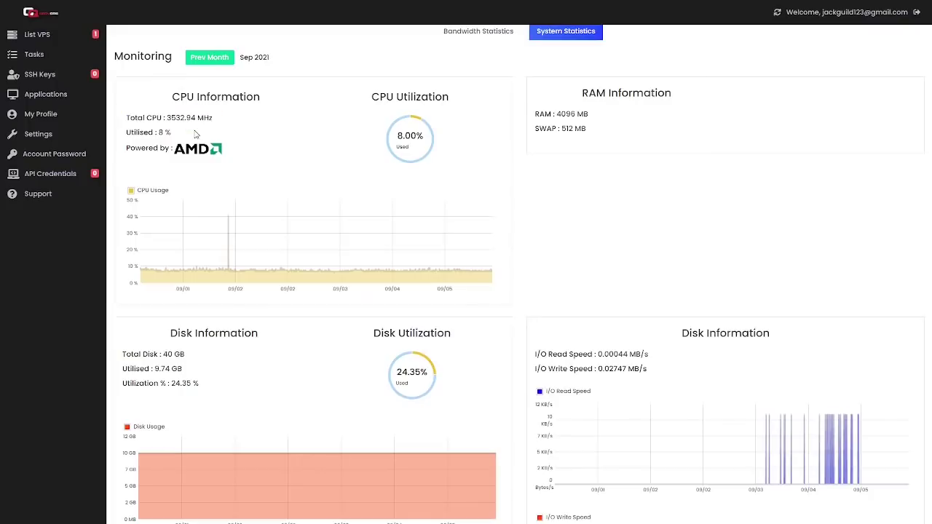
pyautogui.tripleClick(195, 135)
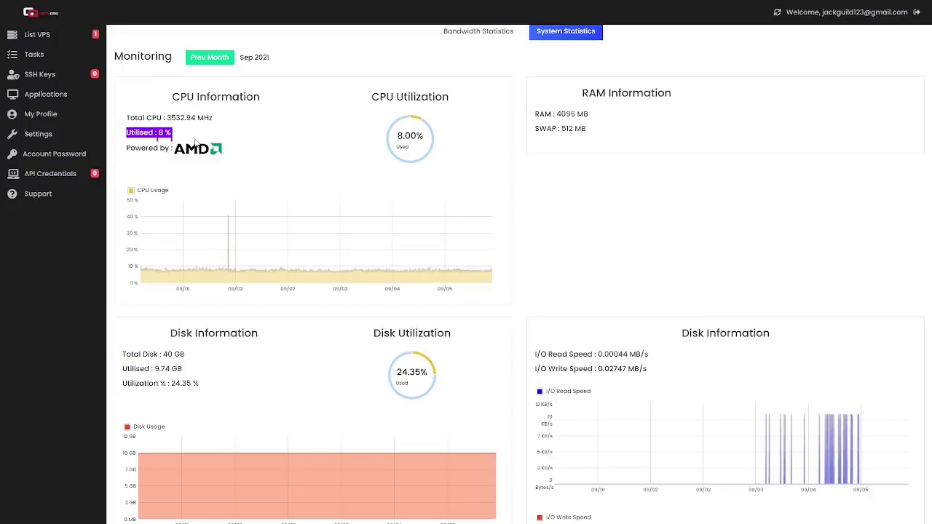
pyautogui.click(197, 142)
# Highlight the RAM and SWAP figures, then return via Bandwidth Statistics to the Overview.
pyautogui.tripleClick(577, 118)
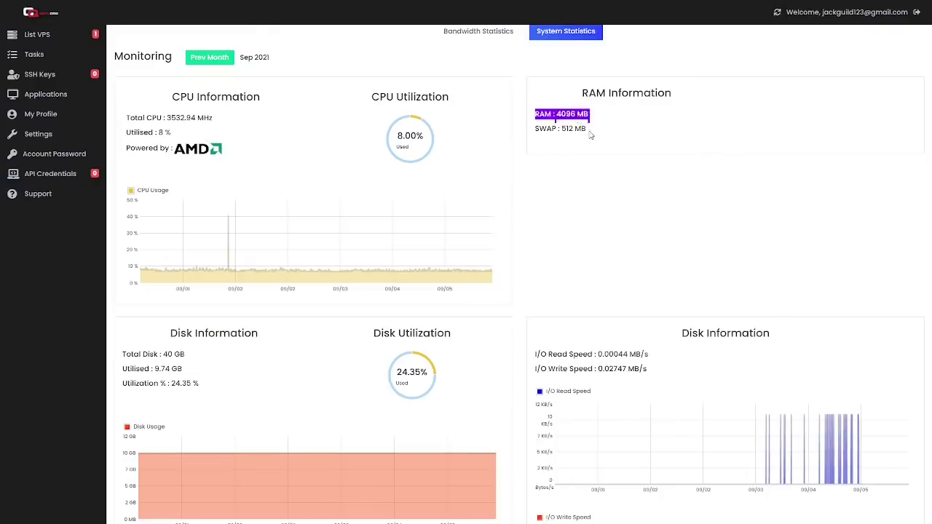
pyautogui.click(592, 134)
pyautogui.scroll(2, 591, 142)
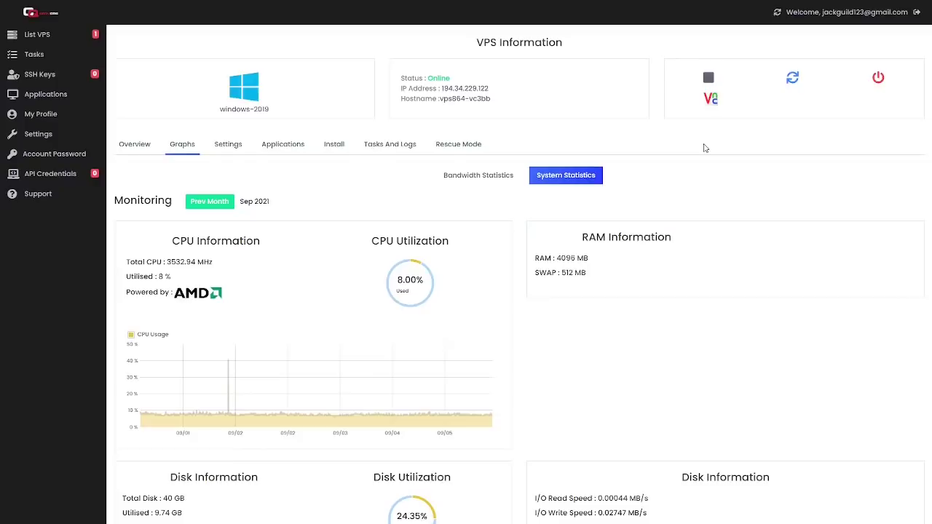
pyautogui.click(485, 174)
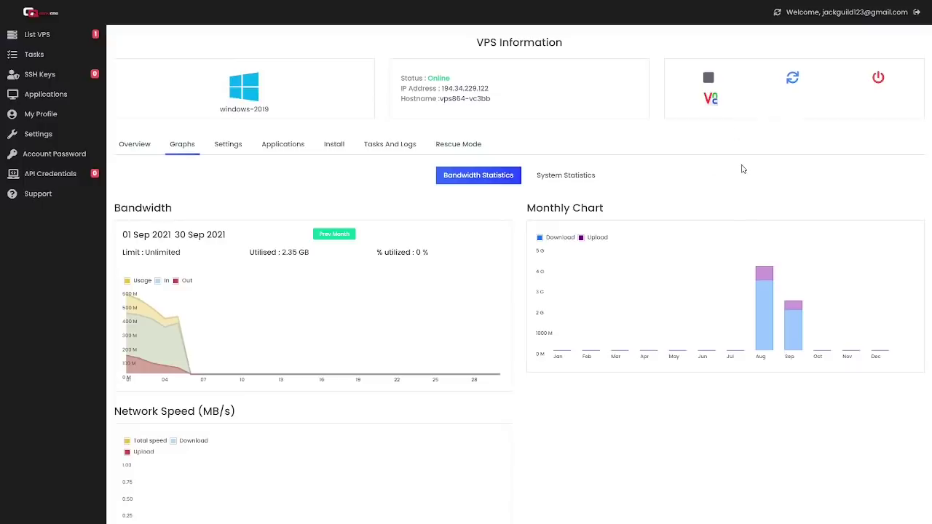
pyautogui.click(126, 148)
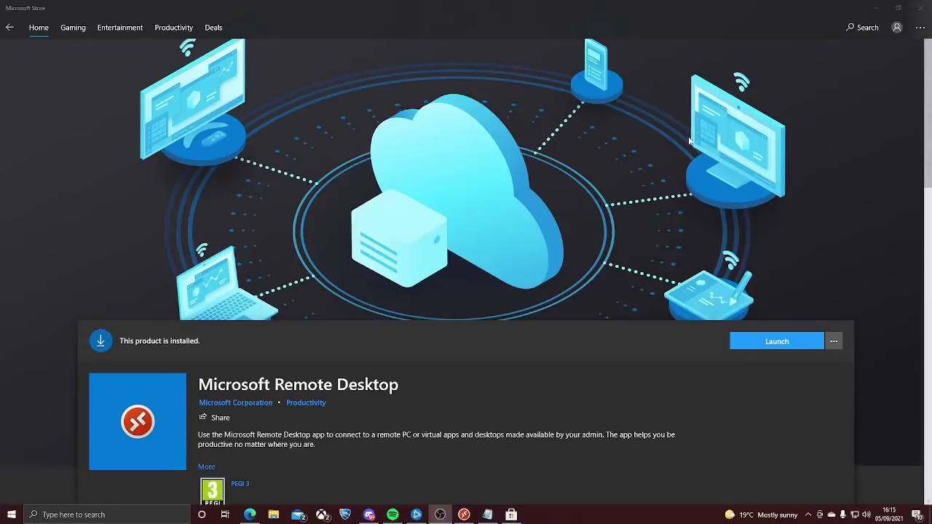
# Try a Windows search for 'remote dek', then dismiss the results.
pyautogui.click(498, 130)
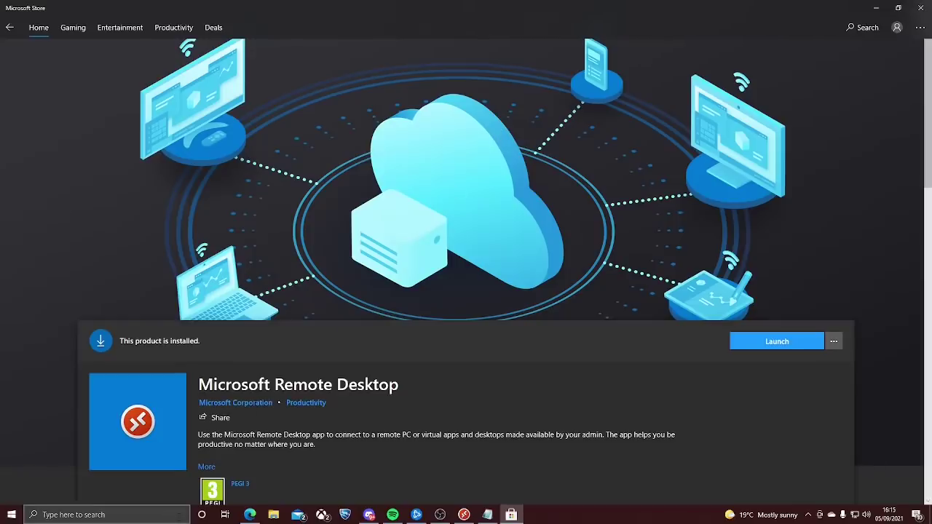
pyautogui.click(179, 515)
pyautogui.write('re')
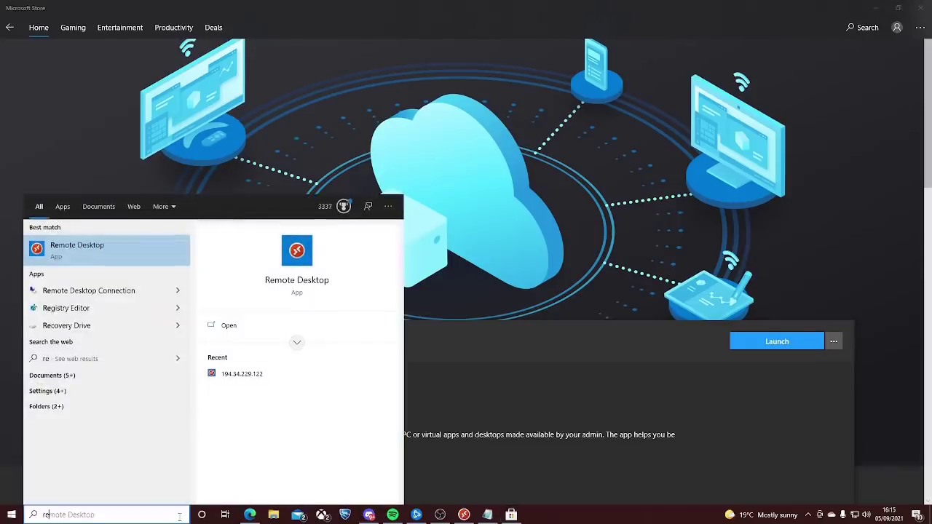
pyautogui.write('mote dek')
pyautogui.press('Down')
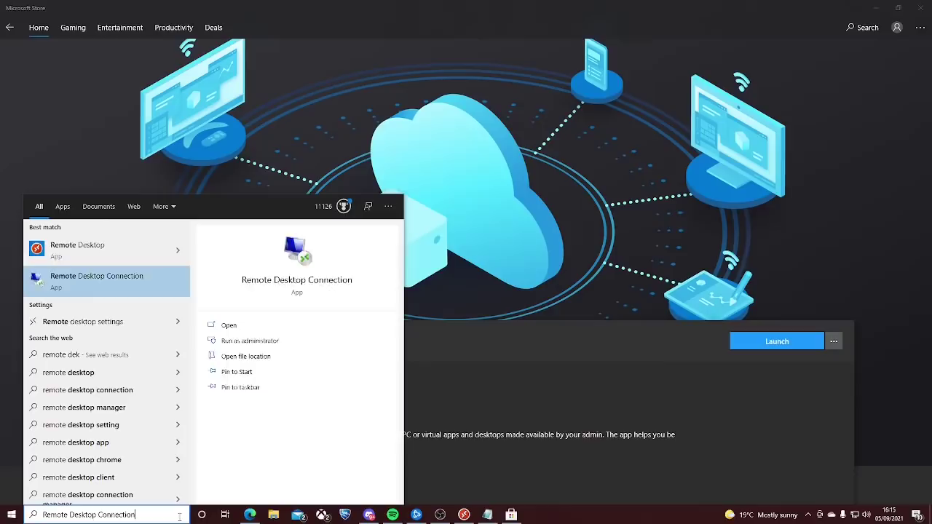
pyautogui.press('Up')
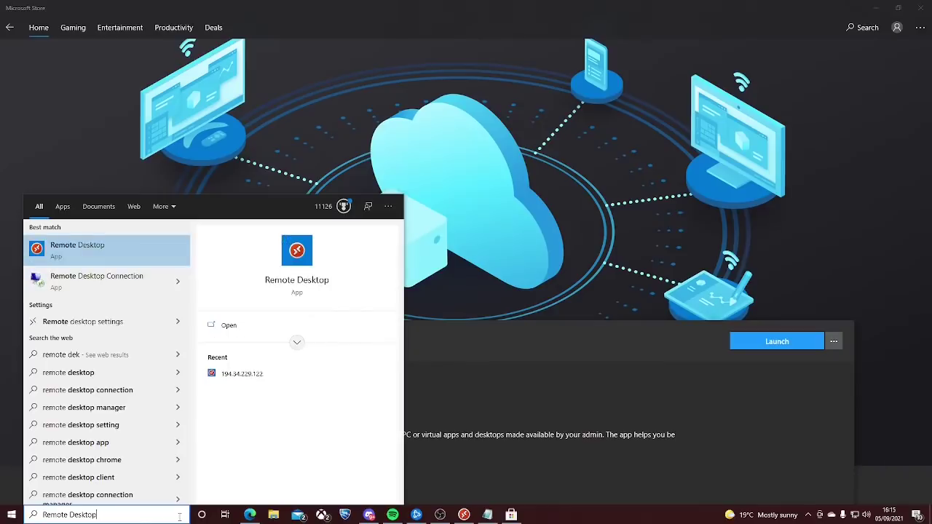
pyautogui.click(553, 371)
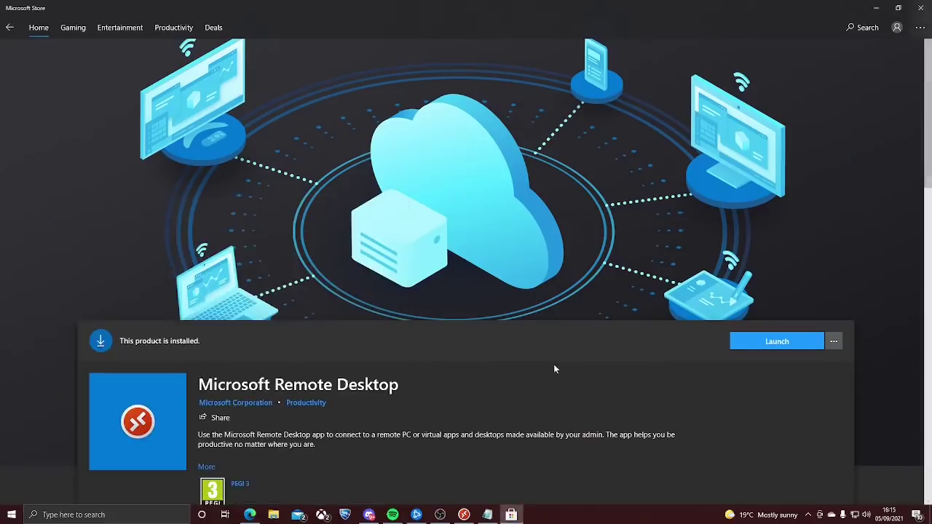
# Search the Store for 'Remote Desktop' and browse the Microsoft Remote Desktop page.
pyautogui.click(863, 29)
pyautogui.write('Remo')
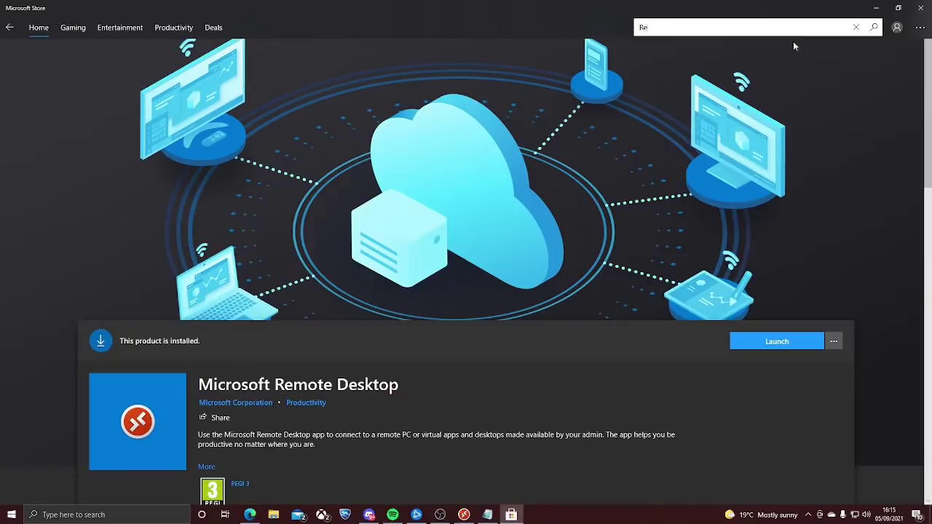
pyautogui.write('te Desktop')
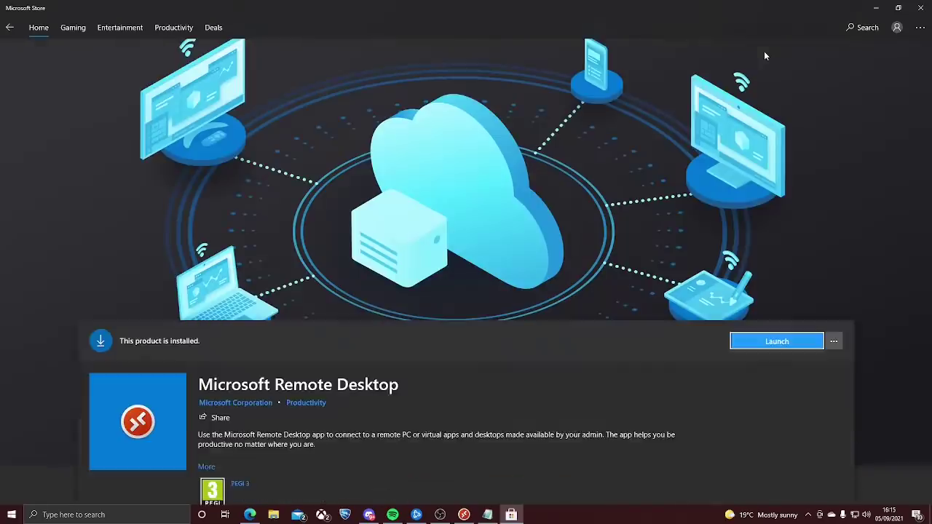
pyautogui.scroll(-4, 522, 203)
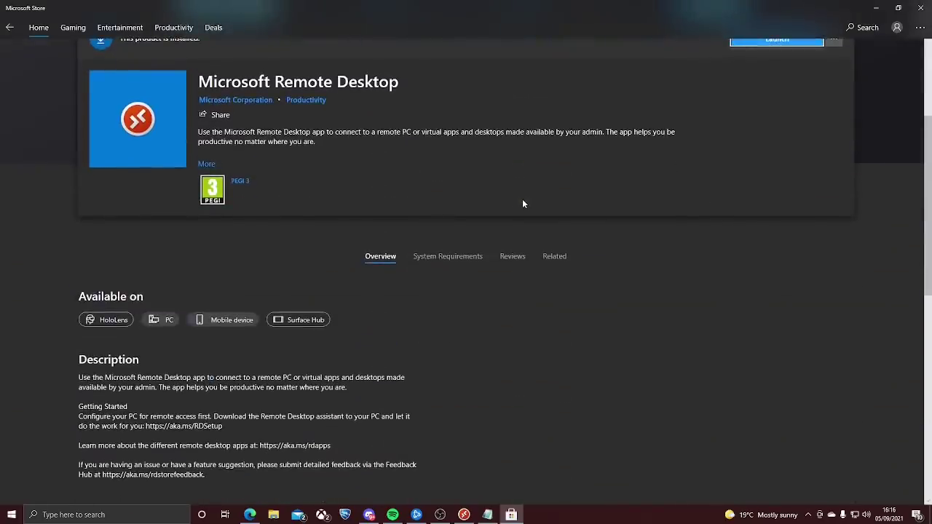
pyautogui.scroll(2, 522, 203)
pyautogui.scroll(1, 784, 201)
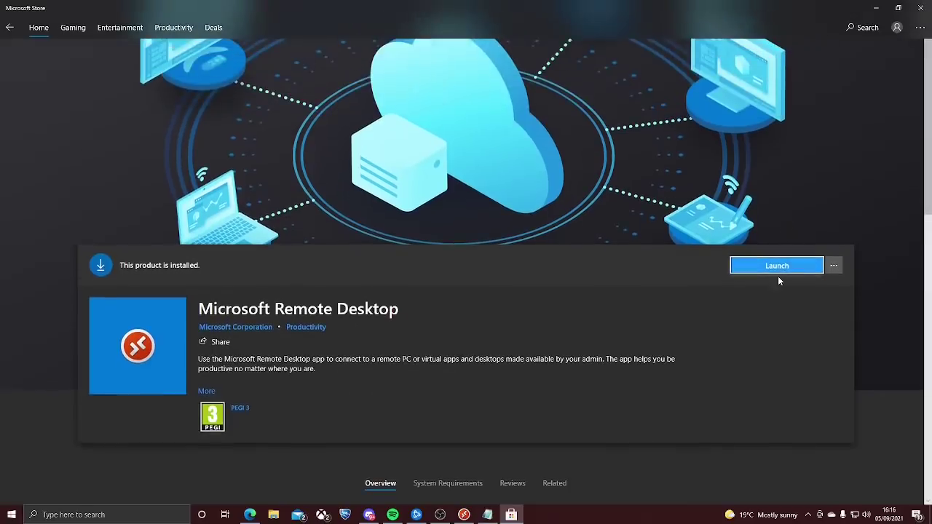
pyautogui.scroll(1, 575, 335)
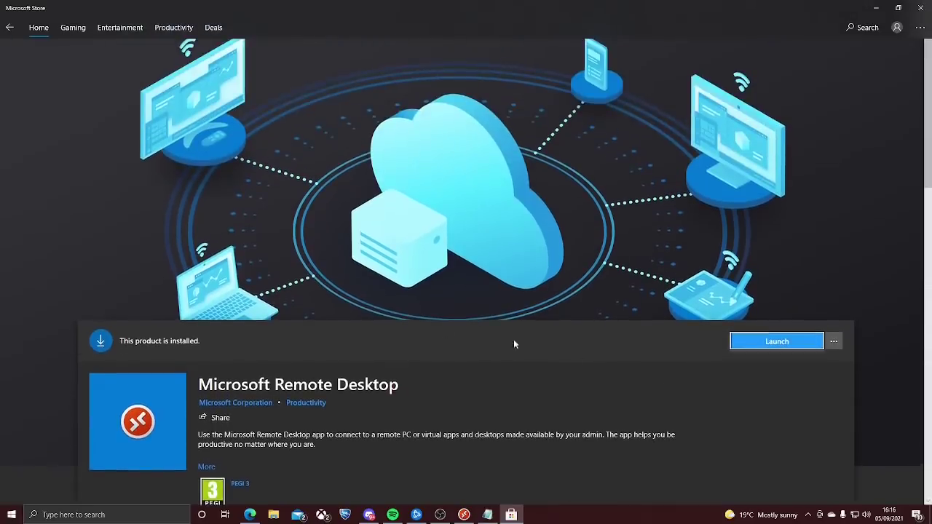
pyautogui.scroll(-1, 465, 342)
pyautogui.scroll(-8, 418, 350)
pyautogui.scroll(4, 510, 305)
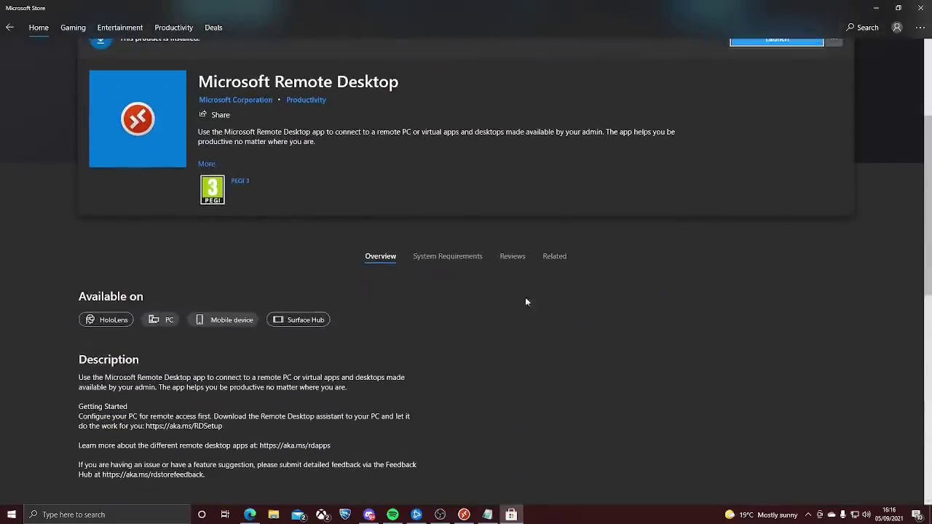
# Review the app's system requirements and overview, then launch Microsoft Remote Desktop.
pyautogui.click(447, 214)
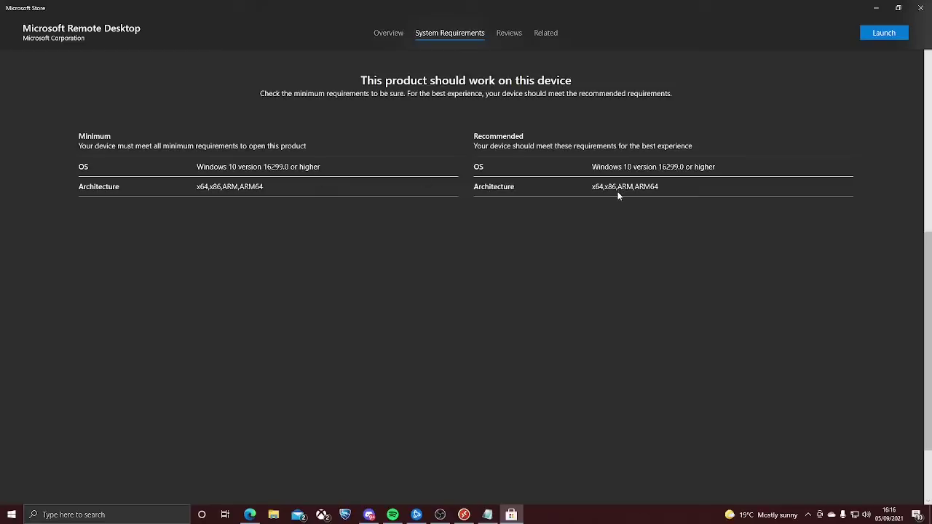
pyautogui.scroll(10, 618, 193)
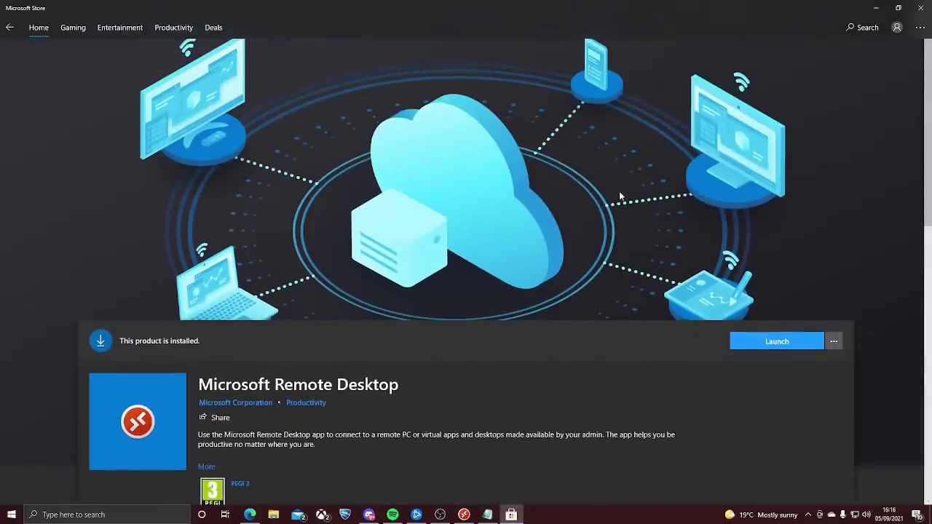
pyautogui.scroll(-3, 617, 186)
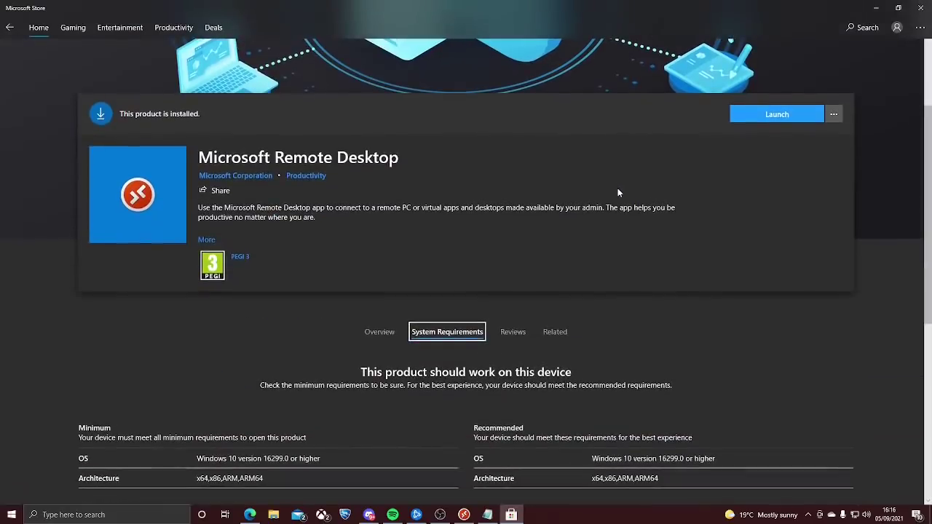
pyautogui.click(379, 331)
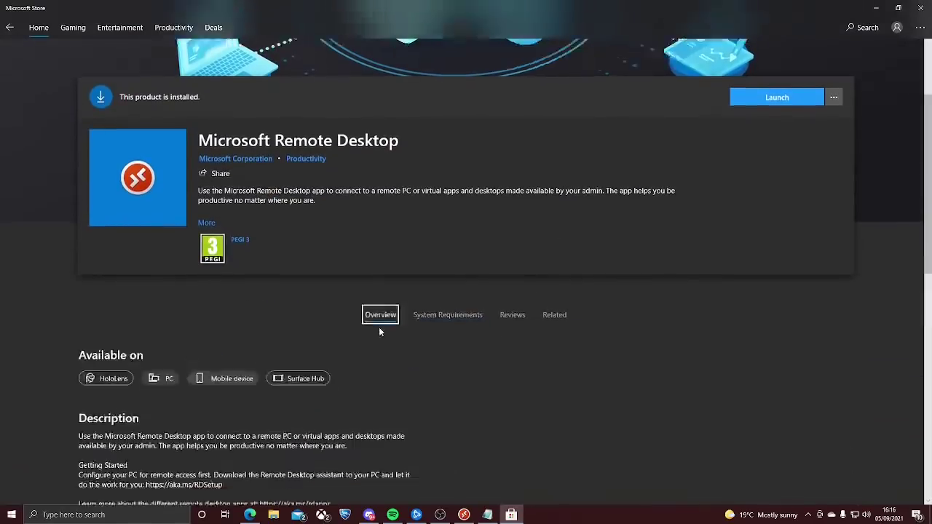
pyautogui.scroll(-4, 412, 308)
pyautogui.scroll(2, 412, 307)
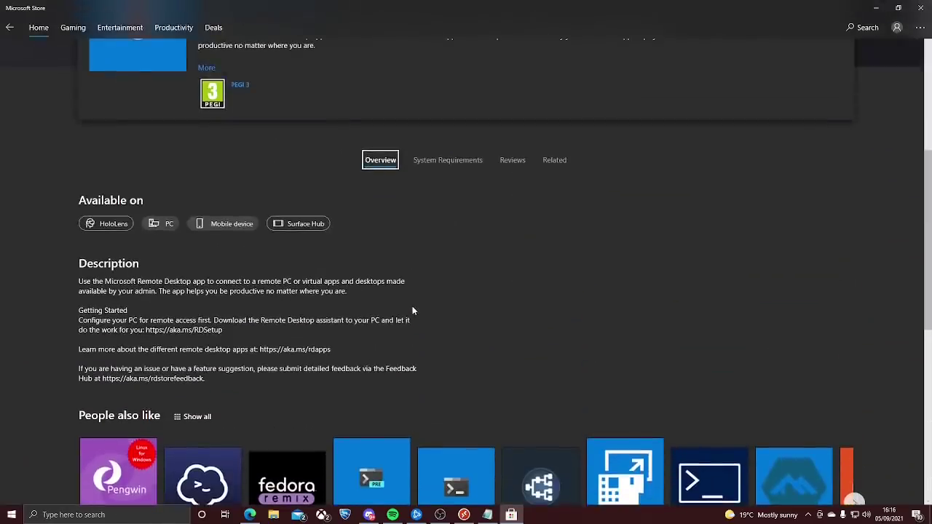
pyautogui.scroll(5, 412, 311)
pyautogui.click(792, 345)
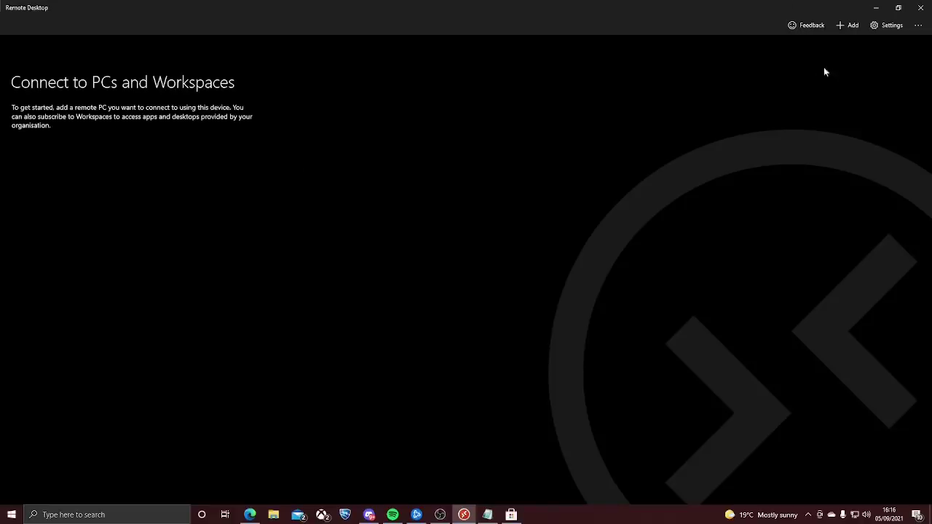
# Add a new PC, pasting the server IP 194.34.229.122 as the PC name.
pyautogui.click(838, 26)
pyautogui.click(841, 48)
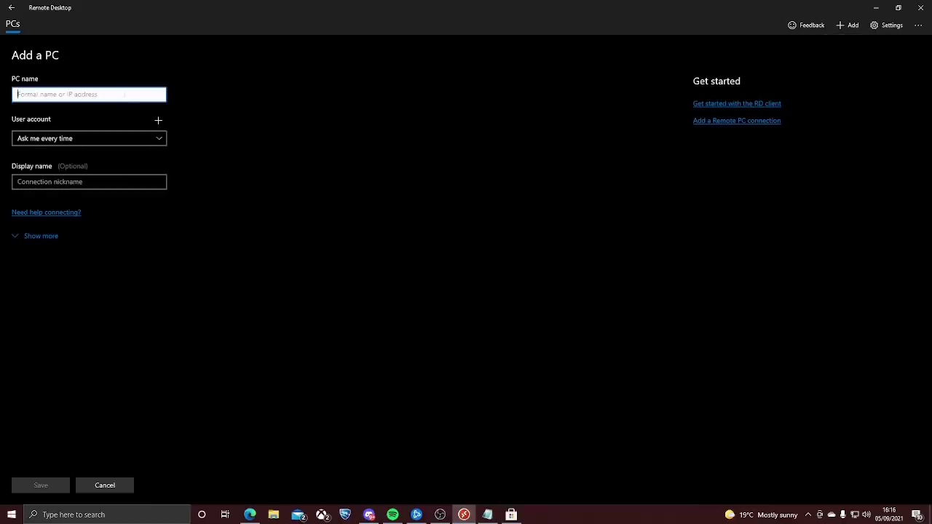
pyautogui.click(487, 514)
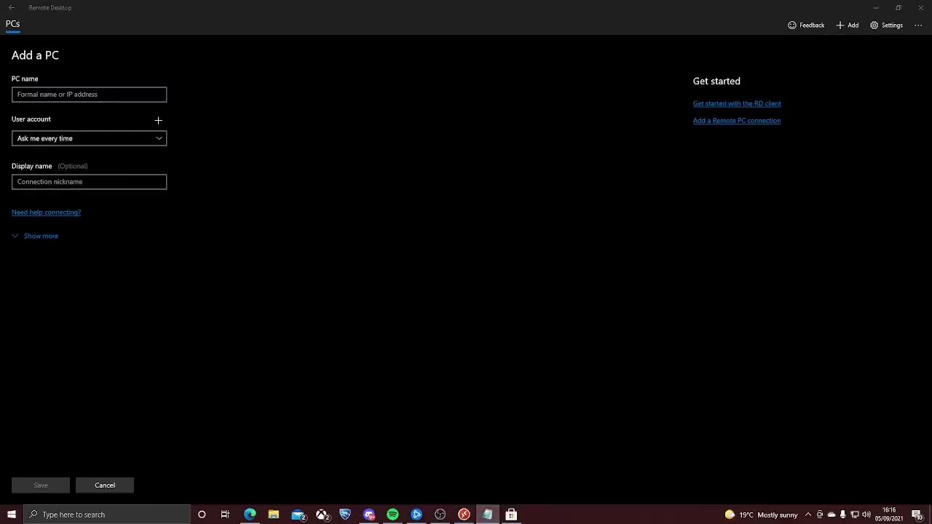
pyautogui.click(150, 94)
pyautogui.write('194.34.229.122')
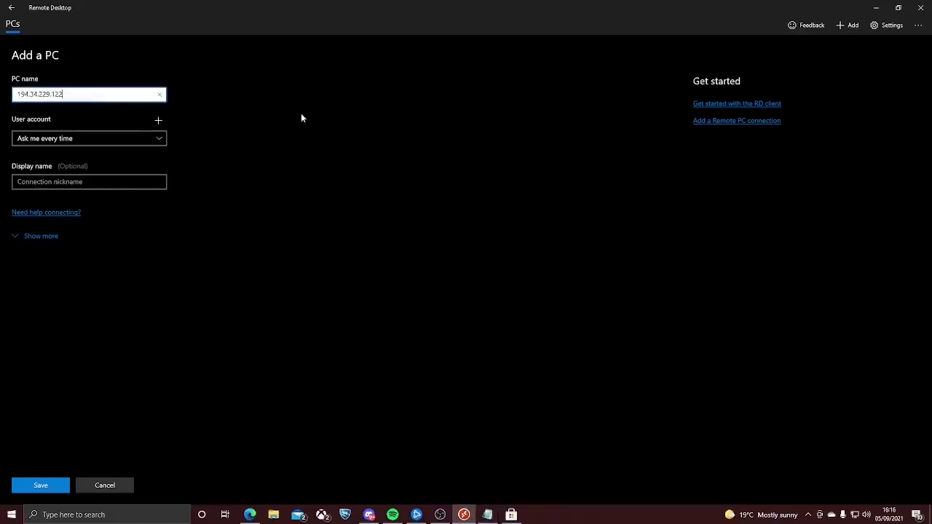
# Attach an 'Administrator' user account with the pasted account password.
pyautogui.click(156, 121)
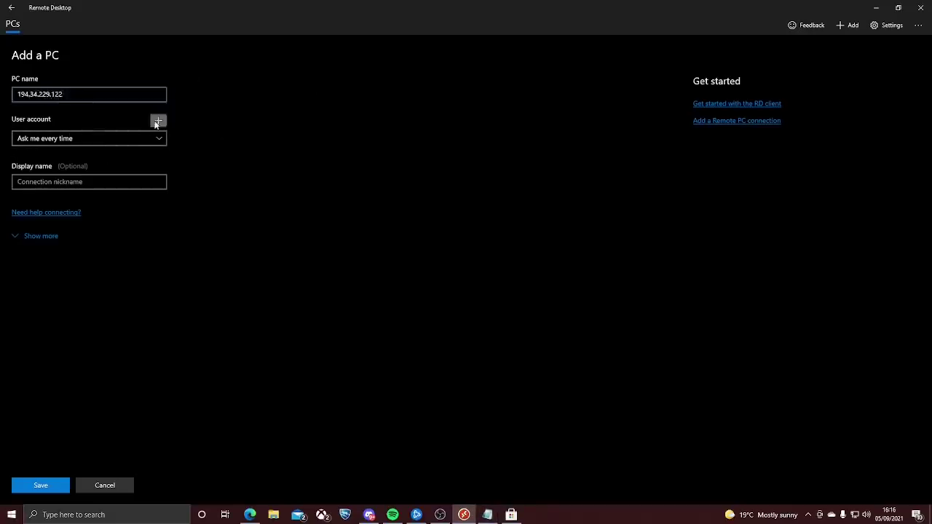
pyautogui.write('Admin')
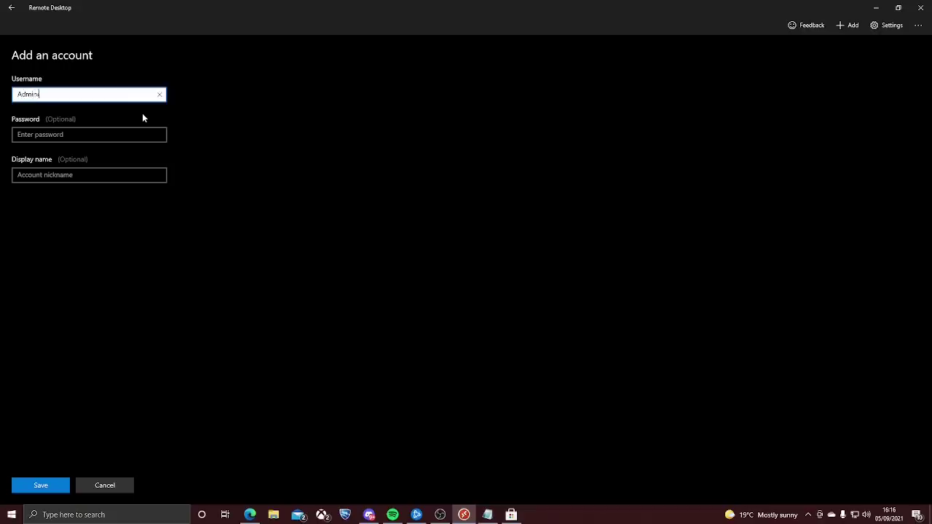
pyautogui.write('istrator')
pyautogui.press('Tab')
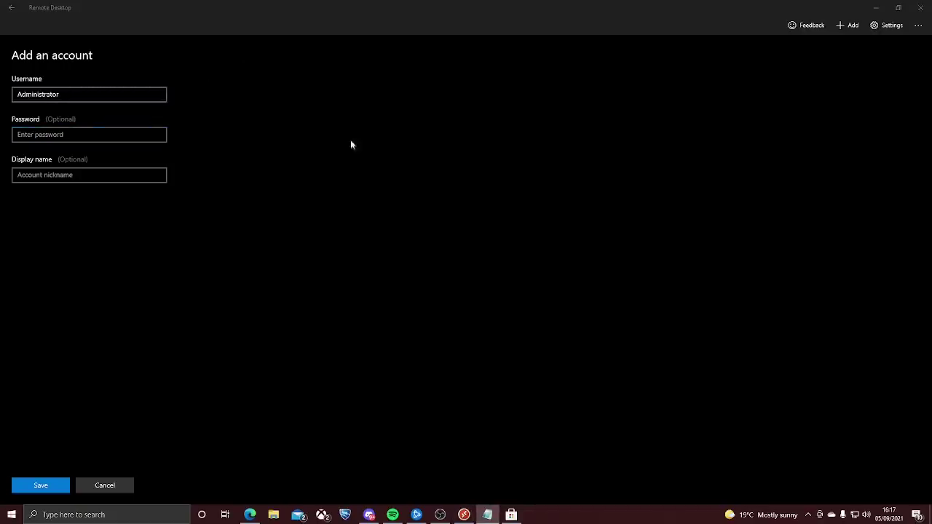
pyautogui.hotkey('ctrl', 'v')
pyautogui.hotkey('shift', 'Tab')
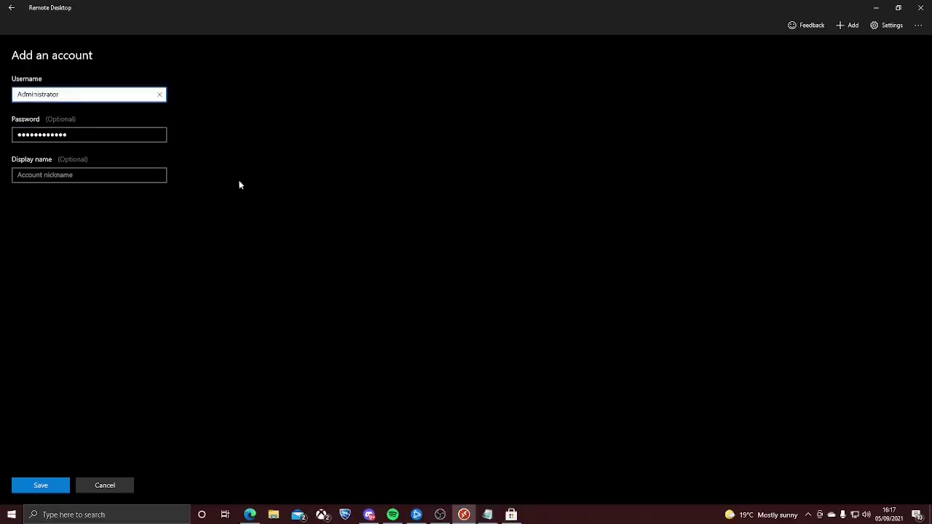
pyautogui.click(136, 178)
# Save the account, connect past the untrusted certificate, and dismiss the IE 11 setup prompt.
pyautogui.click(48, 485)
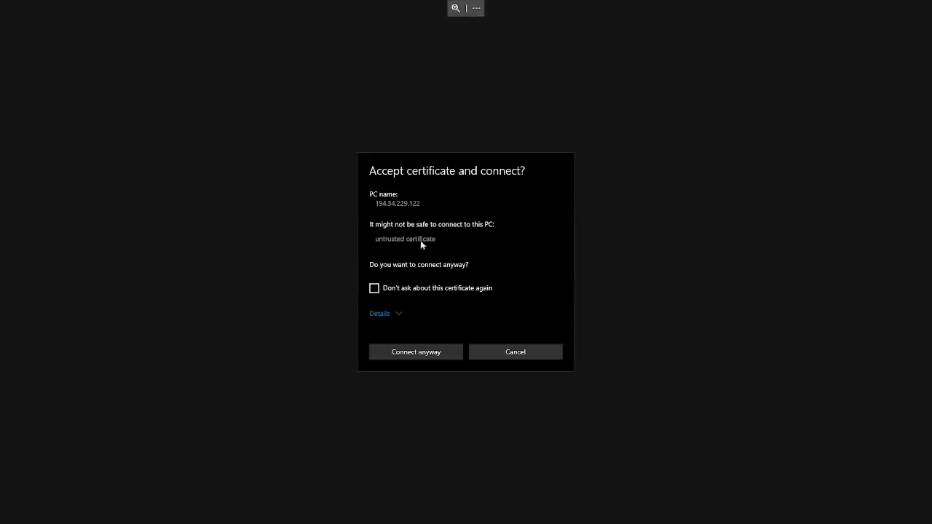
pyautogui.click(423, 354)
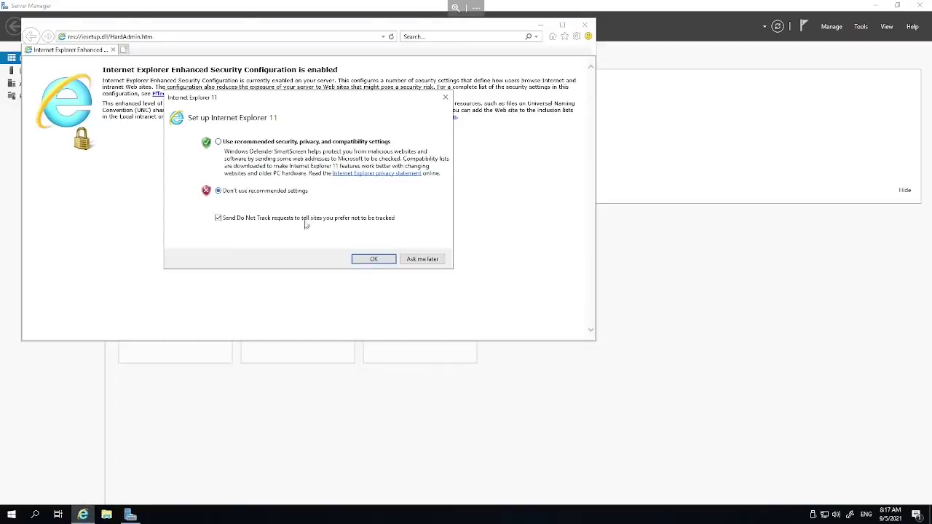
pyautogui.click(373, 260)
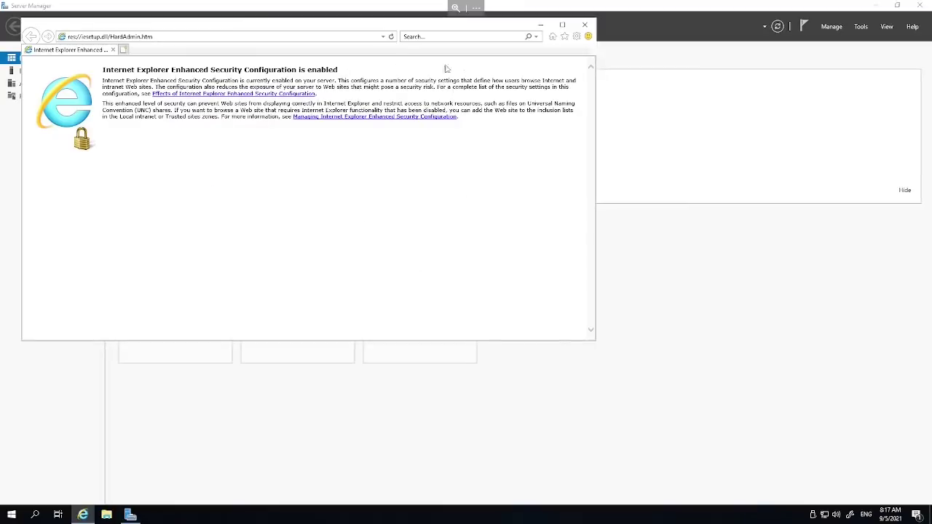
# Close IE and set IE Enhanced Security Configuration Off for Administrators and Users, then recheck it.
pyautogui.click(586, 26)
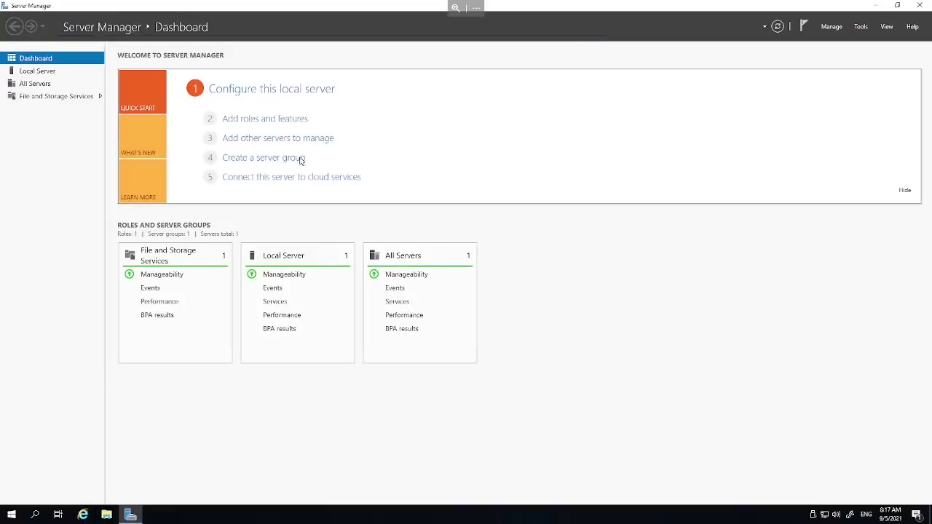
pyautogui.click(275, 260)
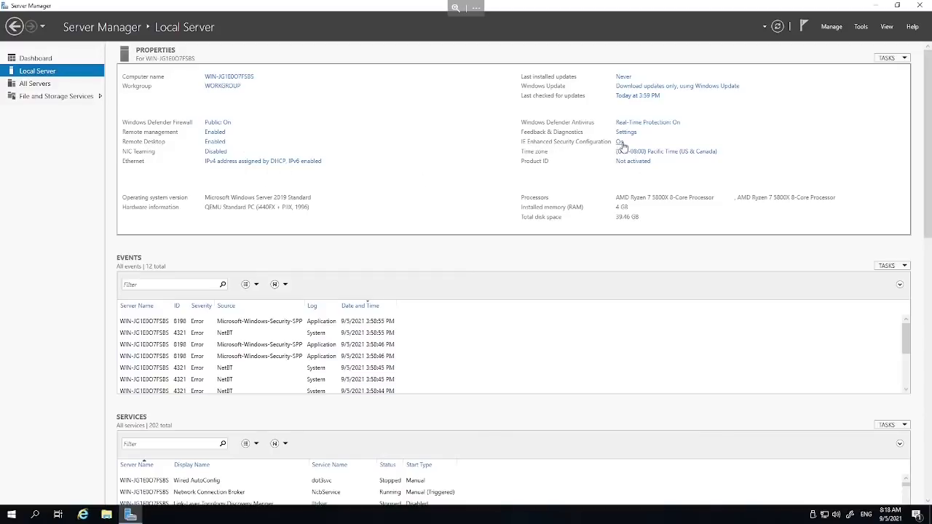
pyautogui.click(623, 146)
pyautogui.click(404, 244)
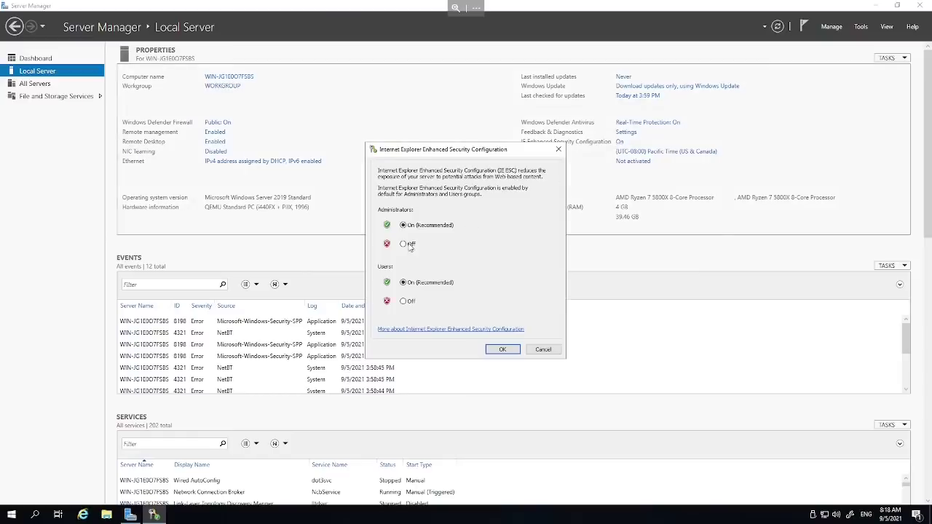
pyautogui.click(411, 302)
pyautogui.click(514, 355)
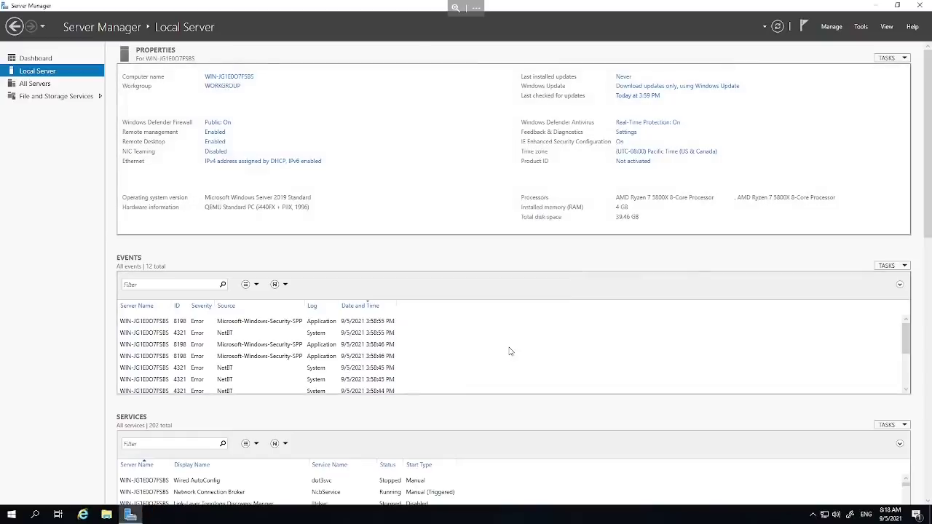
pyautogui.click(619, 143)
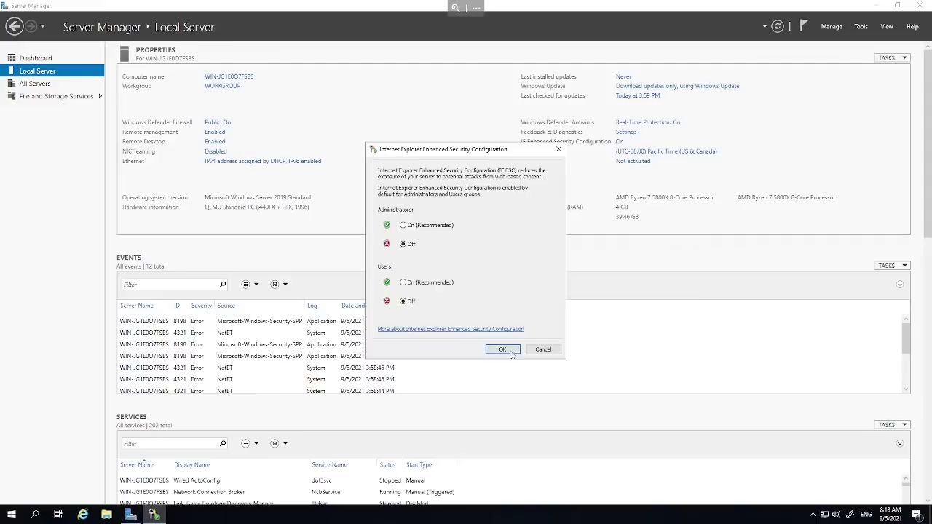
pyautogui.click(502, 349)
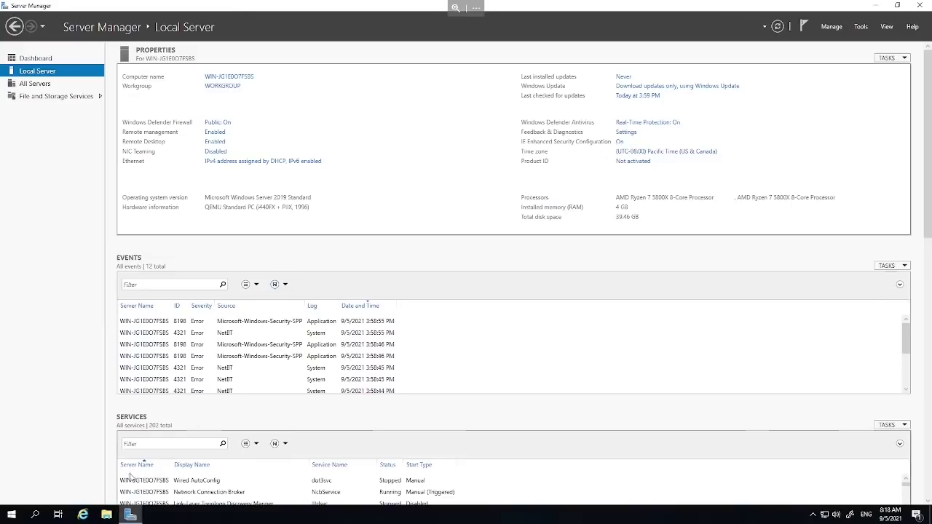
# Close the Internet Explorer window to return to Server Manager's Local Server page.
pyautogui.click(82, 514)
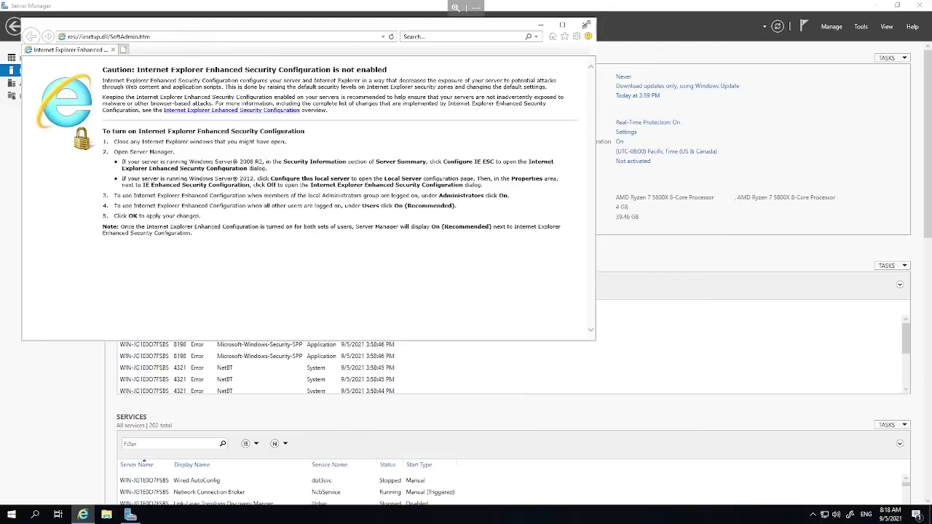
pyautogui.click(583, 24)
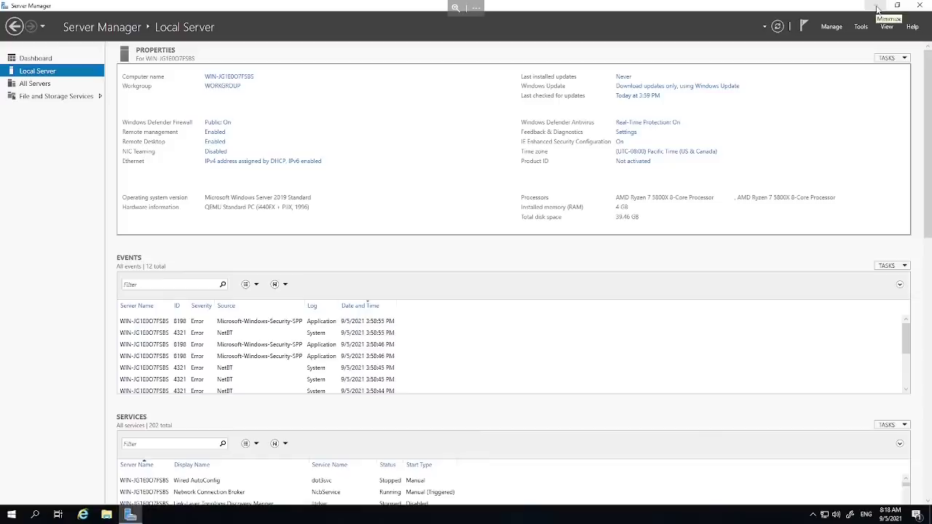
# Close Server Manager to reveal the server desktop.
pyautogui.click(920, 6)
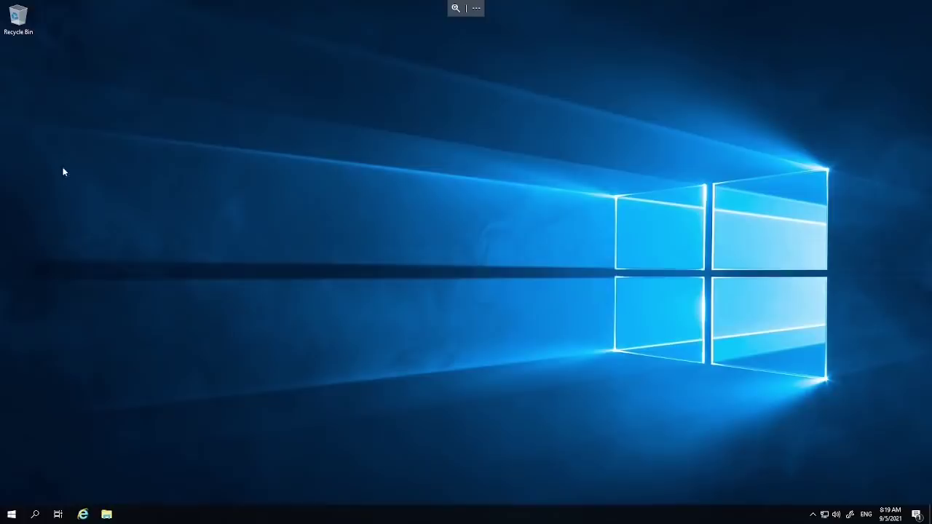
pyautogui.rightClick(70, 147)
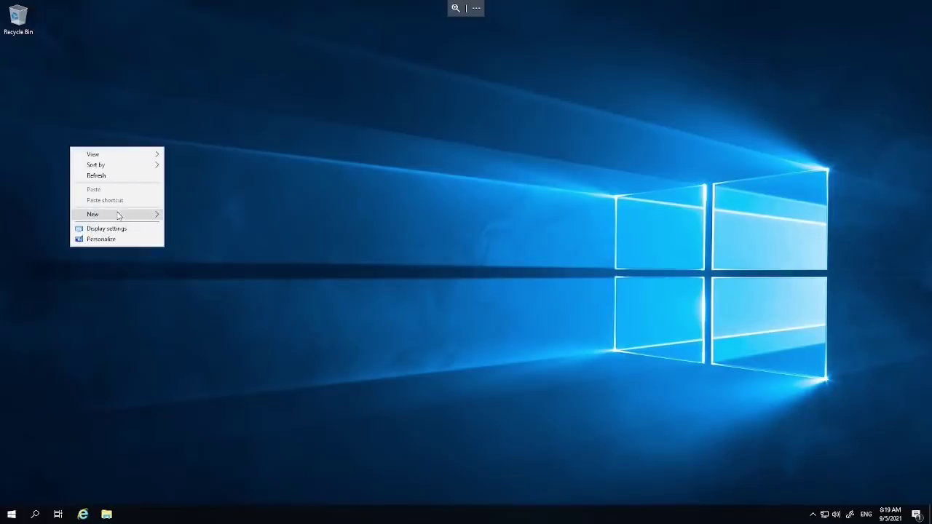
pyautogui.moveTo(118, 216)
pyautogui.click(323, 191)
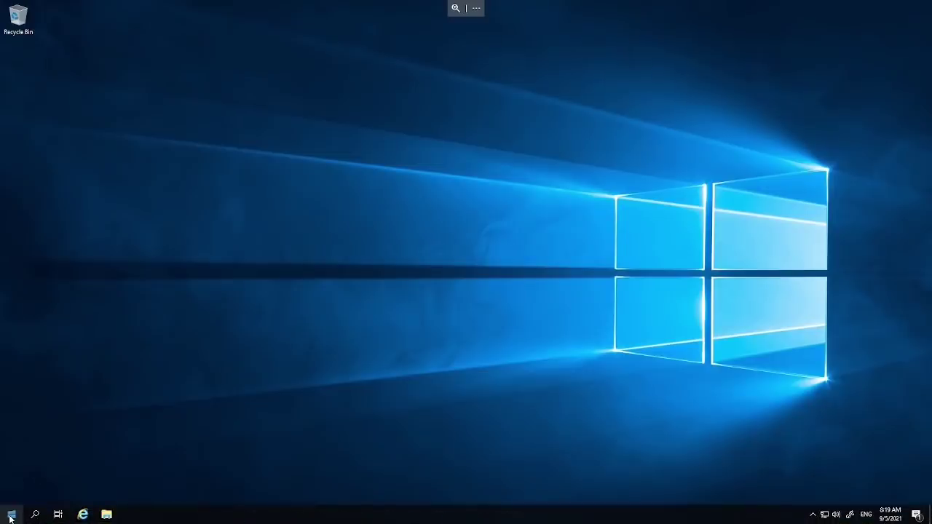
# Launch Windows PowerShell from Start and paste the cd desktop; curl install.ps1 command at the prompt.
pyautogui.click(10, 515)
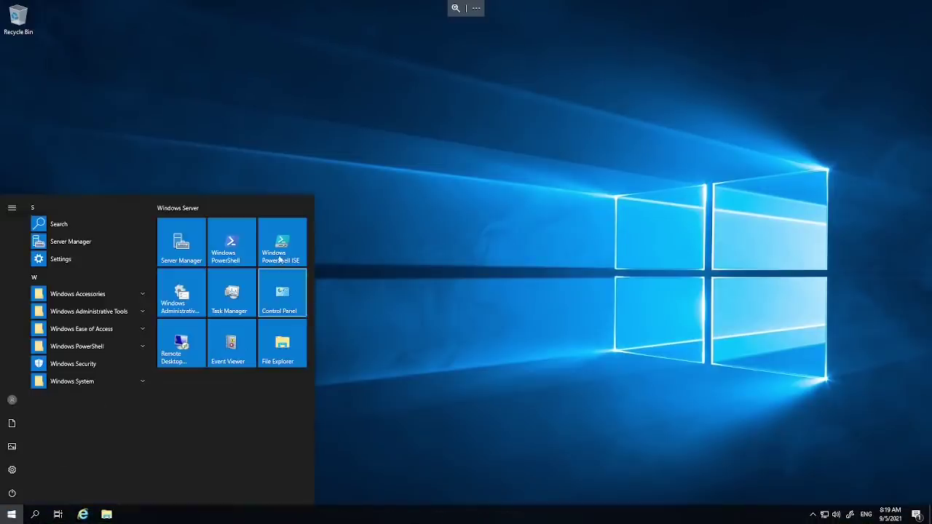
pyautogui.click(232, 253)
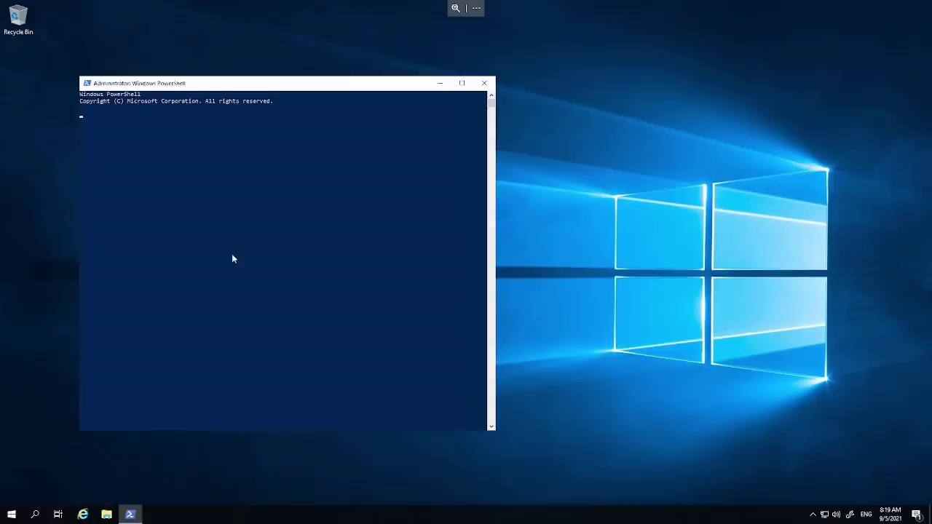
pyautogui.click(190, 155)
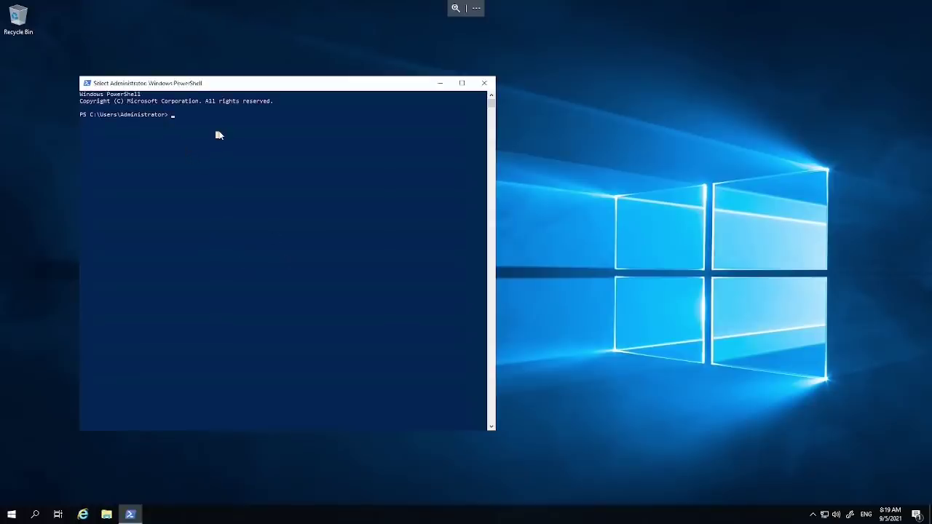
pyautogui.rightClick(217, 131)
pyautogui.rightClick(219, 132)
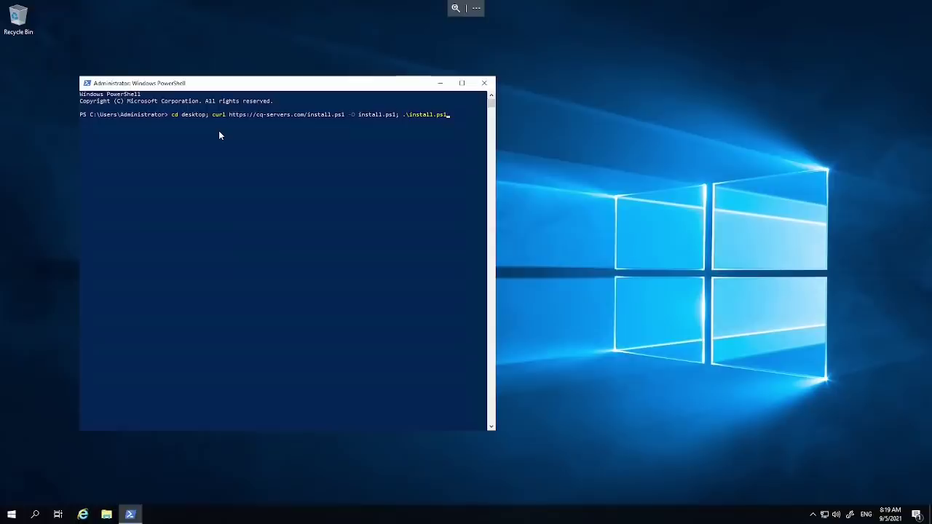
# Run the pasted curl and install.ps1 command to start the download.
pyautogui.press('Return')
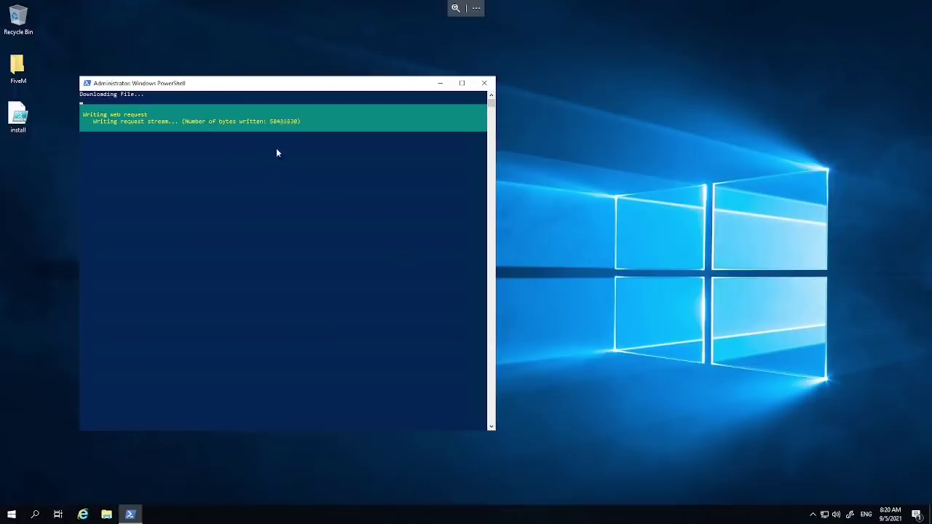
# Reopen Server Manager, dismiss the Windows Admin Center popup, and open the Local Server properties.
pyautogui.click(7, 515)
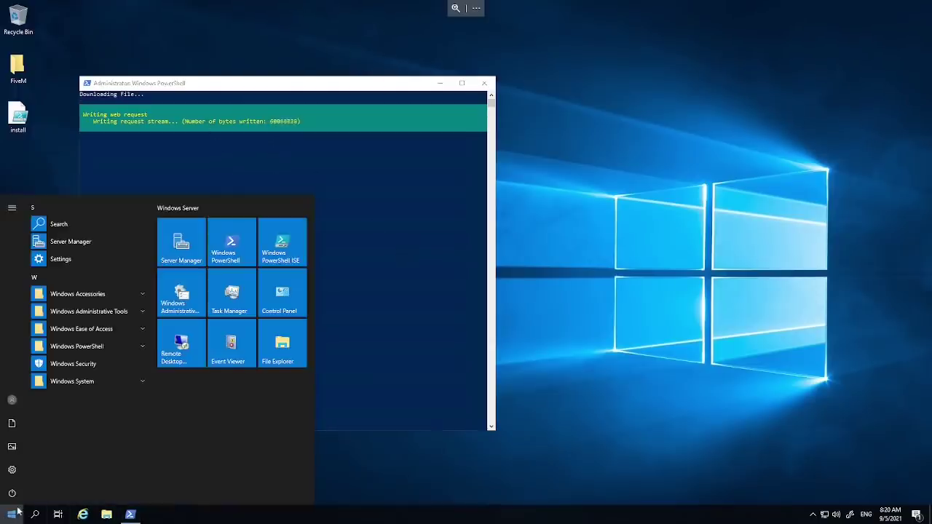
pyautogui.click(71, 241)
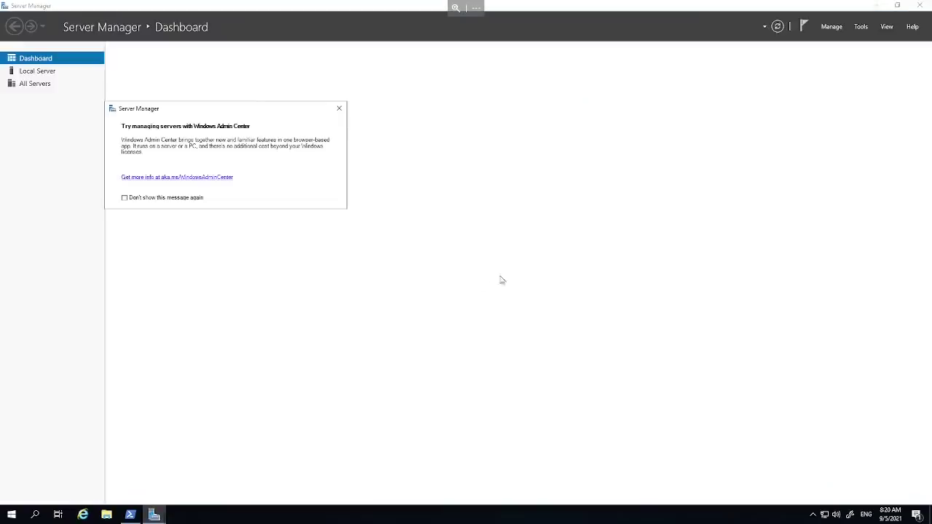
pyautogui.click(338, 108)
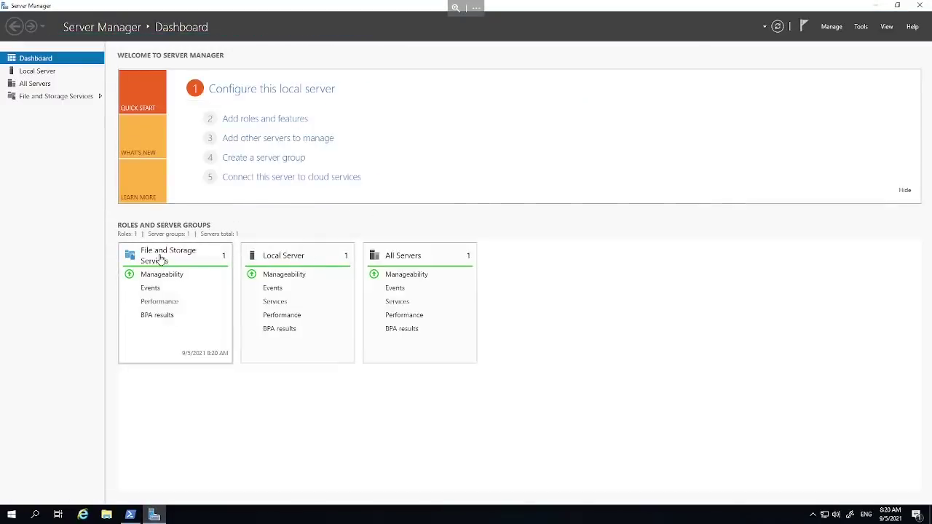
pyautogui.click(156, 257)
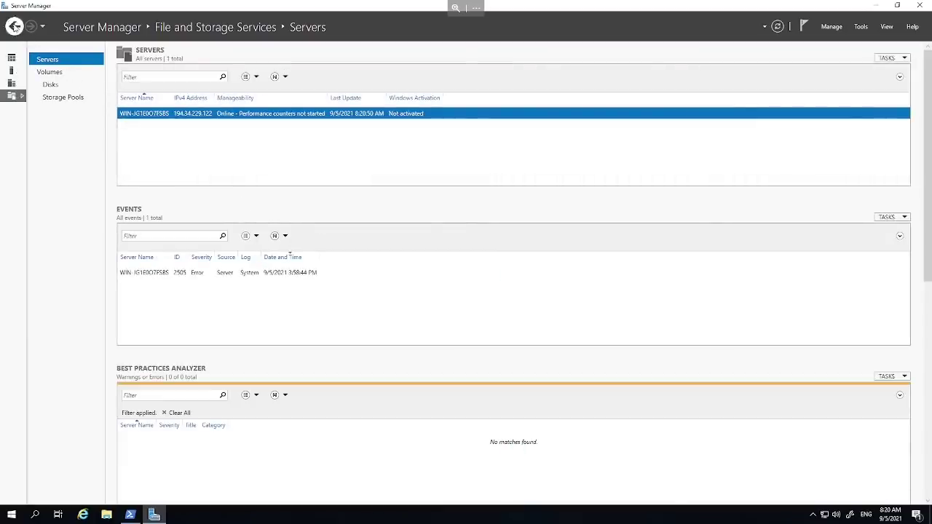
pyautogui.click(14, 26)
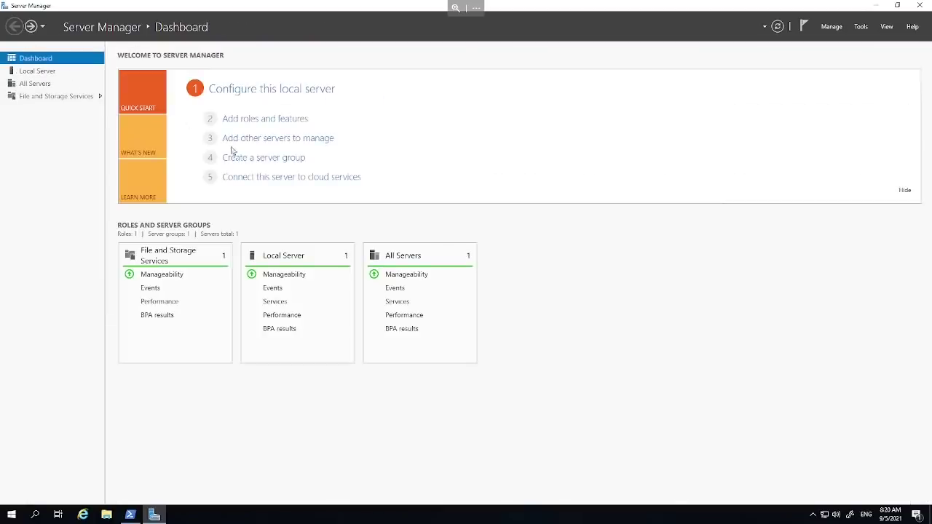
pyautogui.click(271, 257)
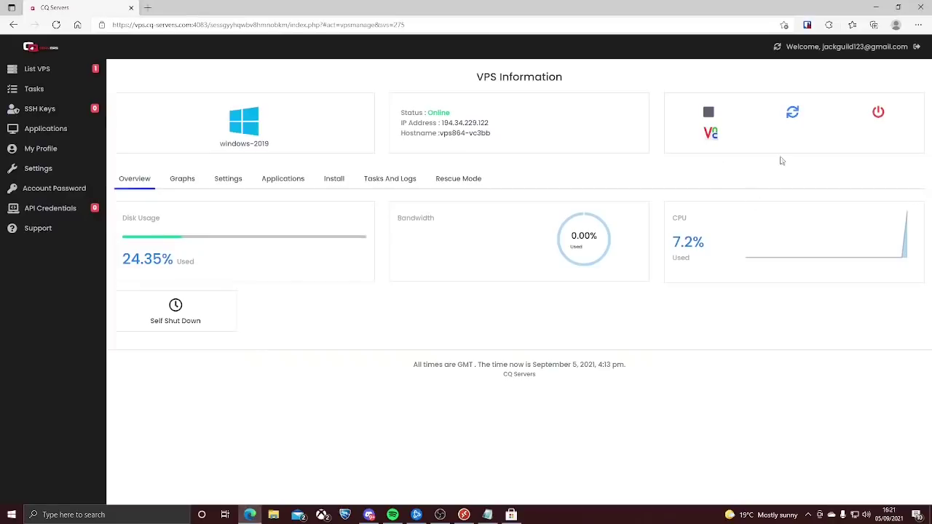
# Go full screen and launch the VPS's HTML5 VNC client from the panel.
pyautogui.press('F11')
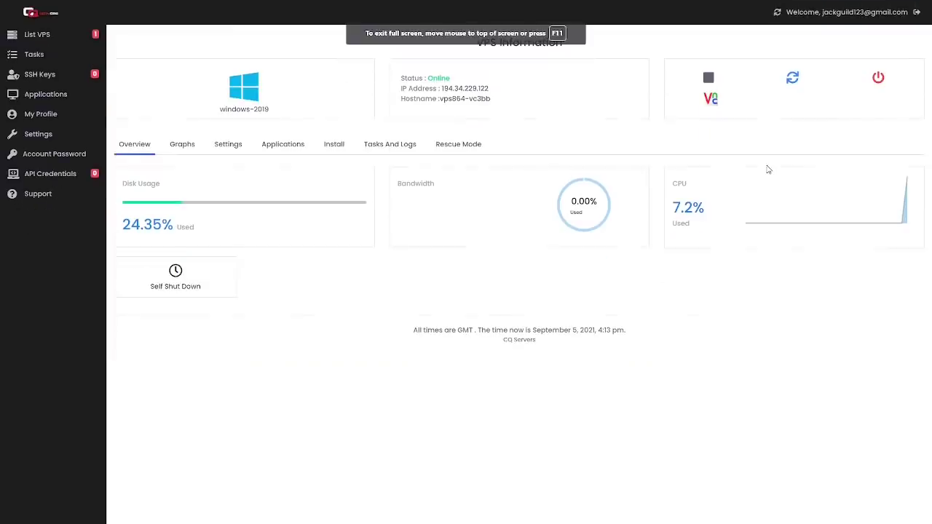
pyautogui.click(711, 99)
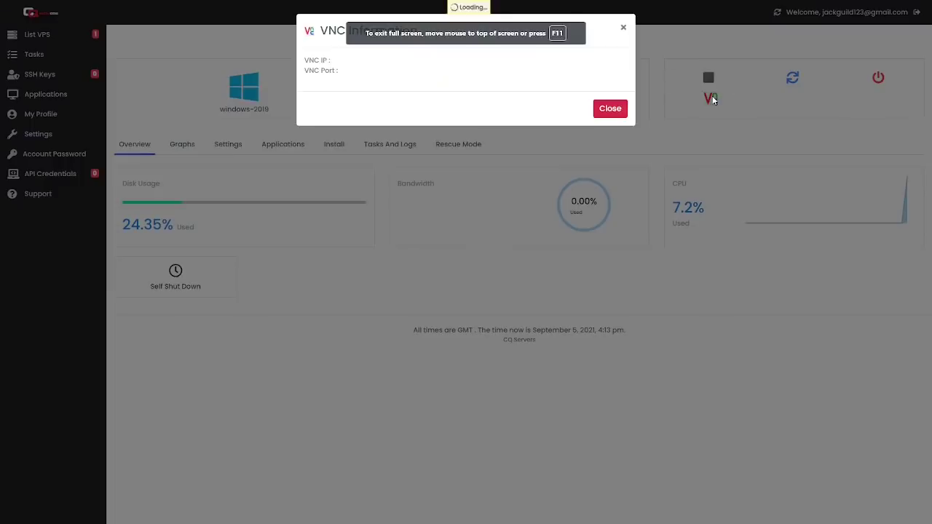
pyautogui.click(399, 98)
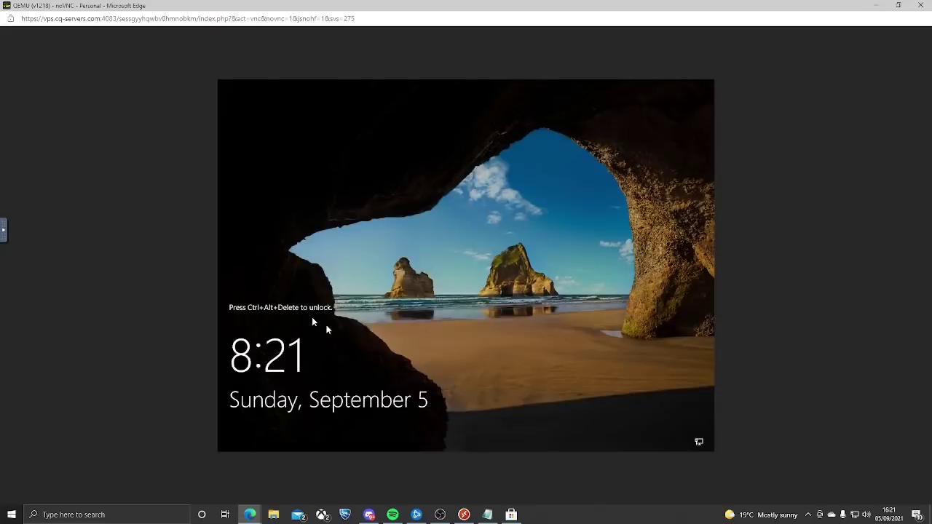
# Send Ctrl+Alt+Del from the noVNC sidebar keys to reach the Administrator password prompt.
pyautogui.click(4, 239)
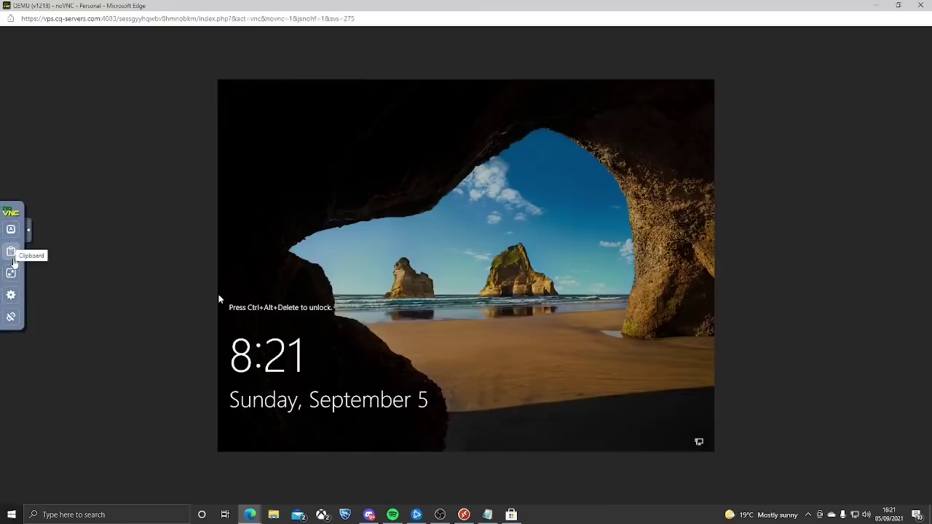
pyautogui.click(10, 230)
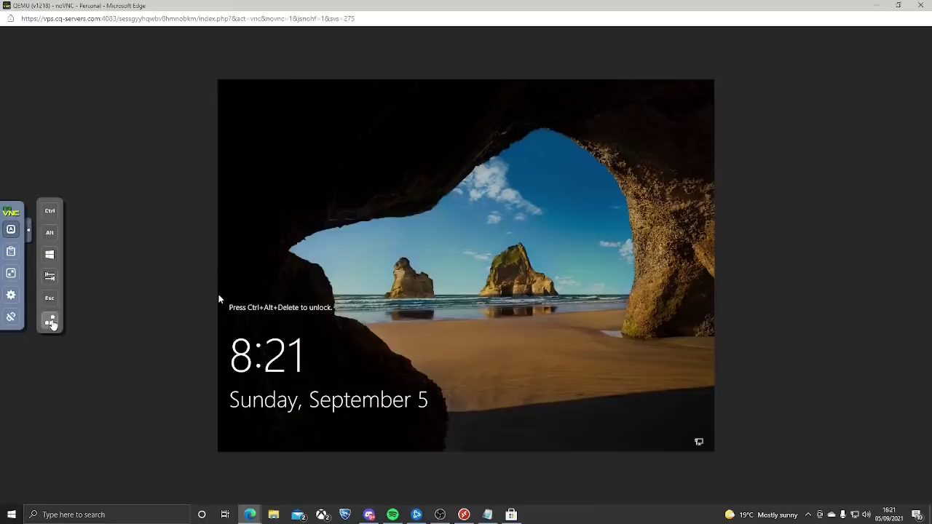
pyautogui.click(50, 323)
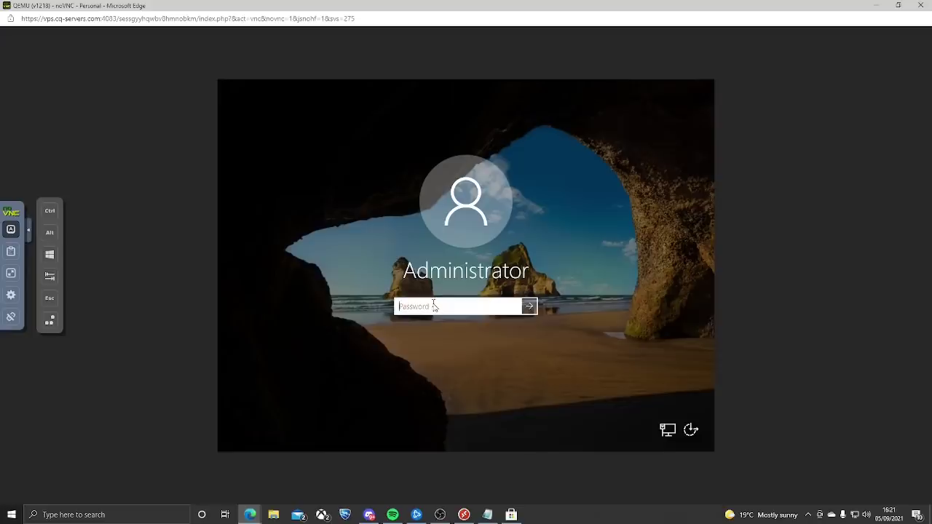
# Enter the Administrator password in the noVNC sign-in box, correcting a typo, and submit it.
pyautogui.press('capslock')
pyautogui.write('•')
pyautogui.press('capslock')
pyautogui.write('••••••')
pyautogui.press('BackSpace')
pyautogui.press('BackSpace')
pyautogui.press('BackSpace')
pyautogui.press('BackSpace')
pyautogui.press('BackSpace')
pyautogui.press('BackSpace')
pyautogui.press('BackSpace')
pyautogui.press('capslock')
pyautogui.write('•')
pyautogui.press('capslock')
pyautogui.write('•••••••••')
pyautogui.click(529, 308)
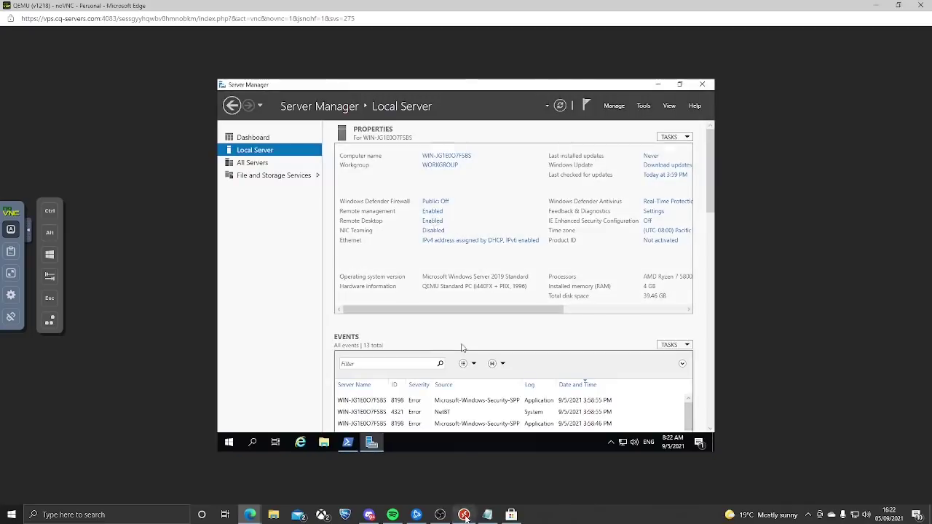
# Disconnect the noVNC console session from the VPS.
pyautogui.moveTo(465, 515)
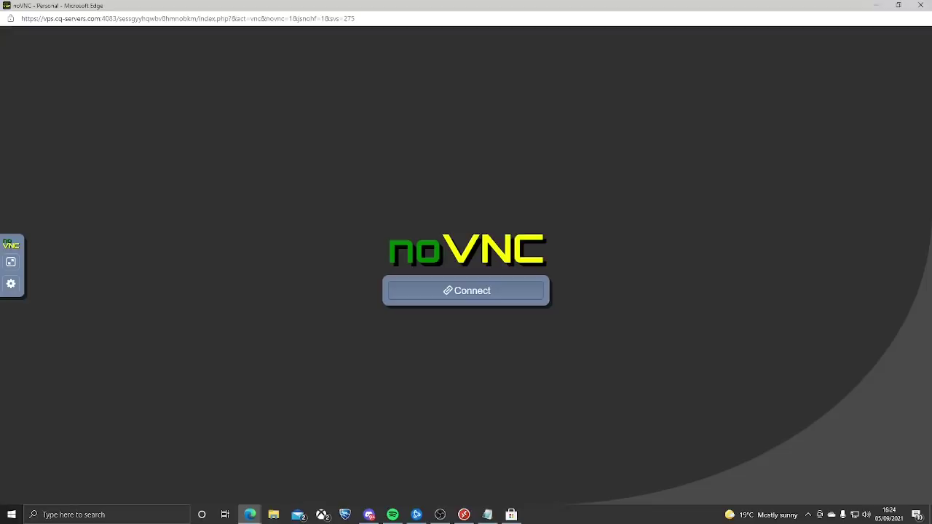
# Switch to Microsoft Remote Desktop, with 194.34.229.122 listed under Saved PCs.
pyautogui.hotkey('alt', 'Tab')
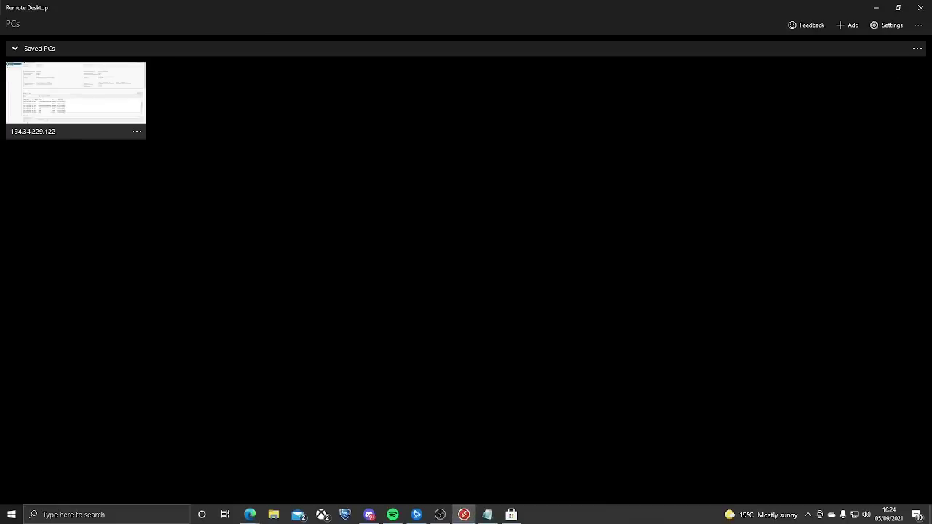